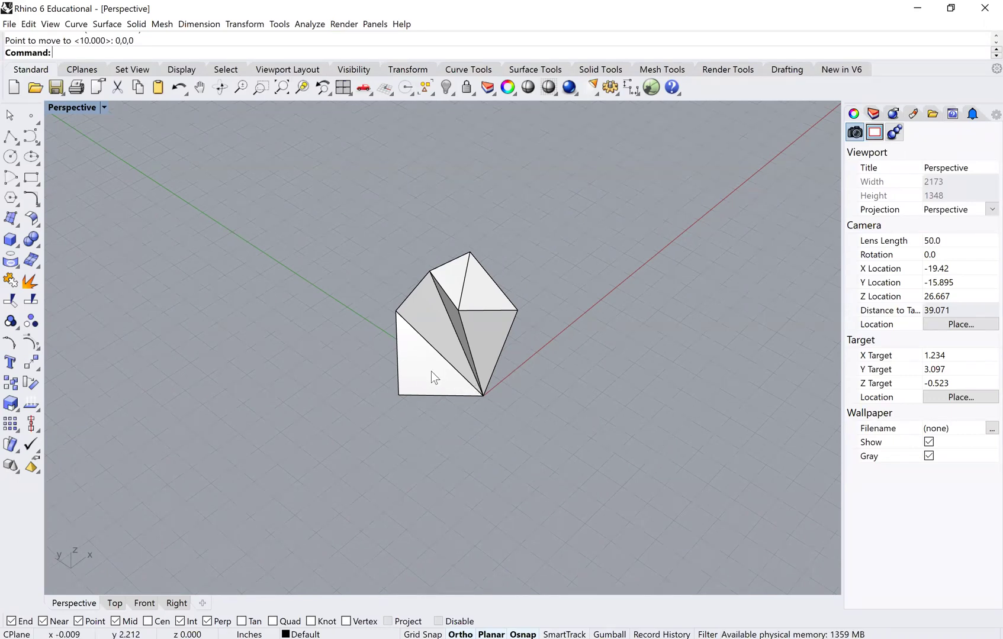
Examine the faceted solid at the origin from several angles.
right_drag(548, 346, 389, 380)
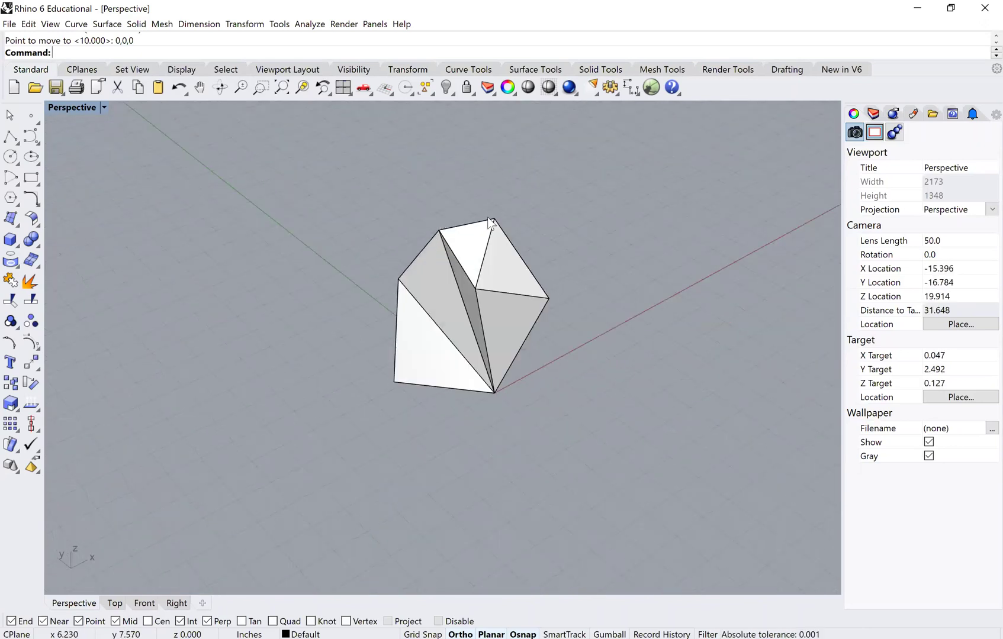
right_drag(501, 312, 461, 290)
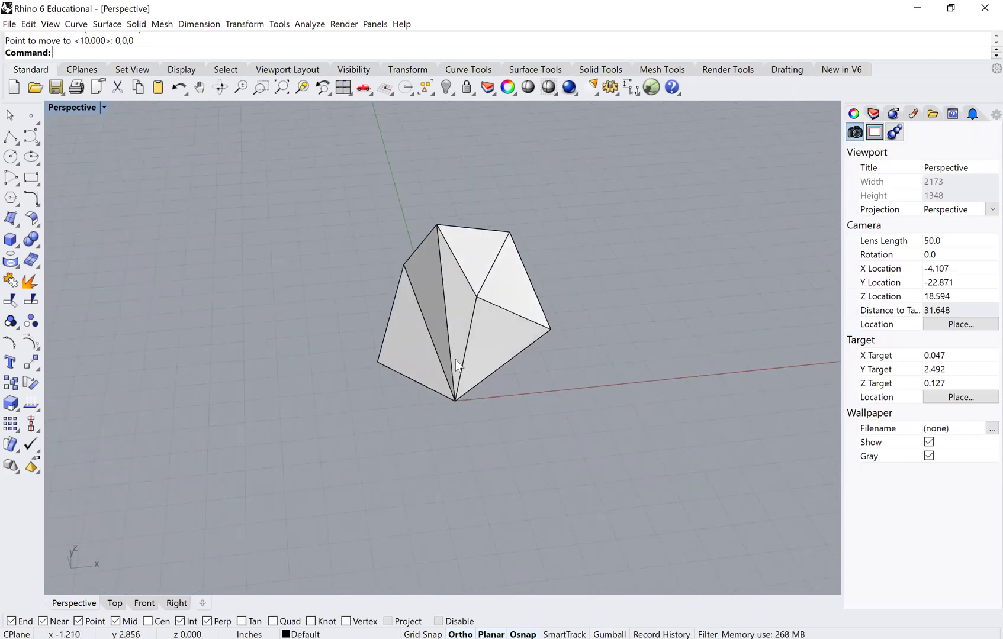
right_drag(447, 350, 499, 246)
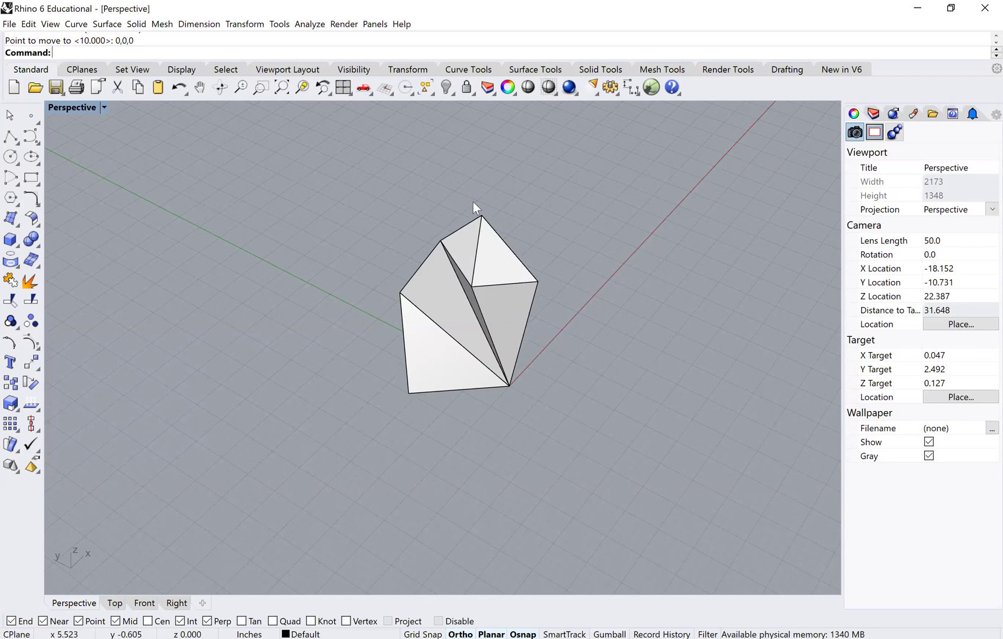
click(478, 355)
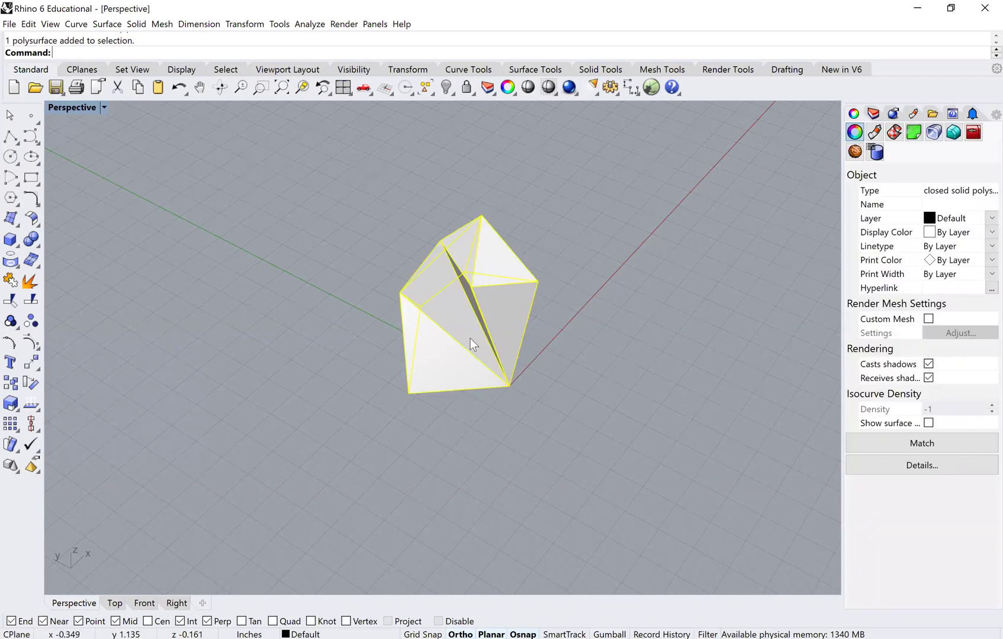
right_drag(489, 358, 429, 393)
key(Escape)
scroll(426, 376, down, 5)
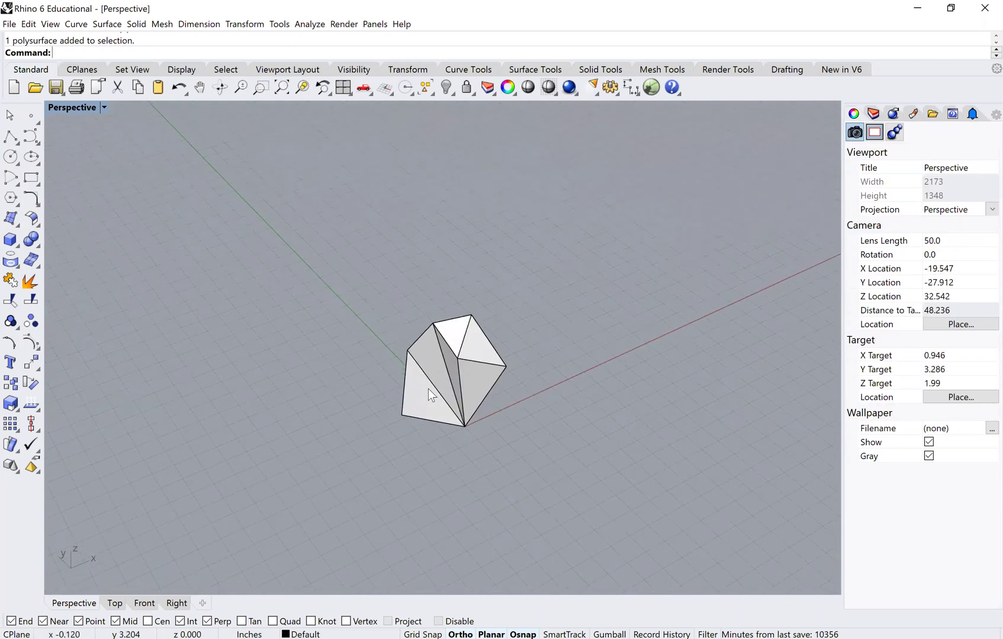
Move the faceted solid 10 inches along the positive Y axis, away from the origin.
scroll(428, 389, up, 2)
click(429, 389)
text(Mo)
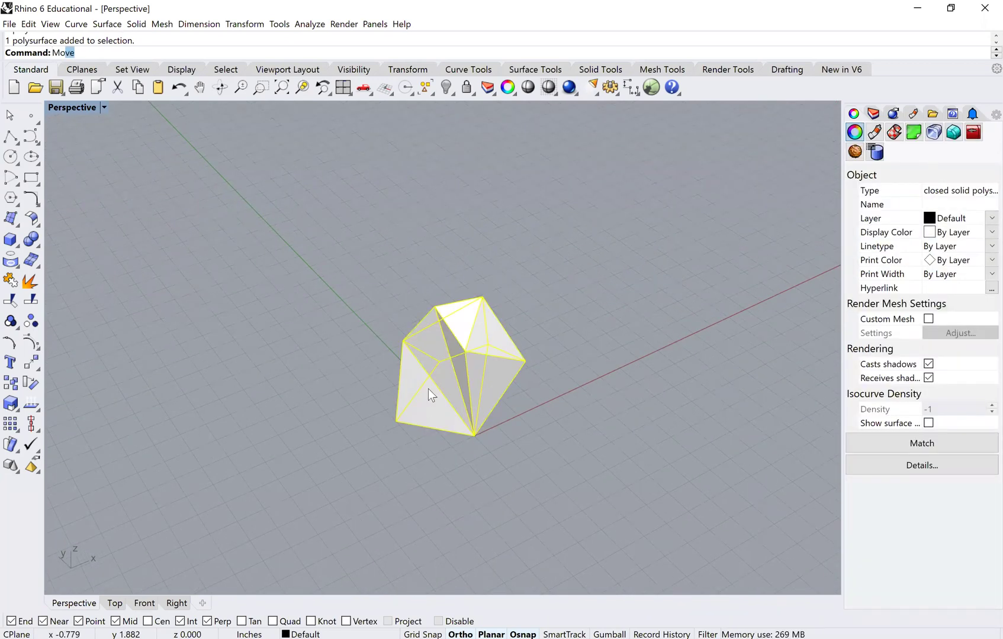
key(Return)
click(429, 475)
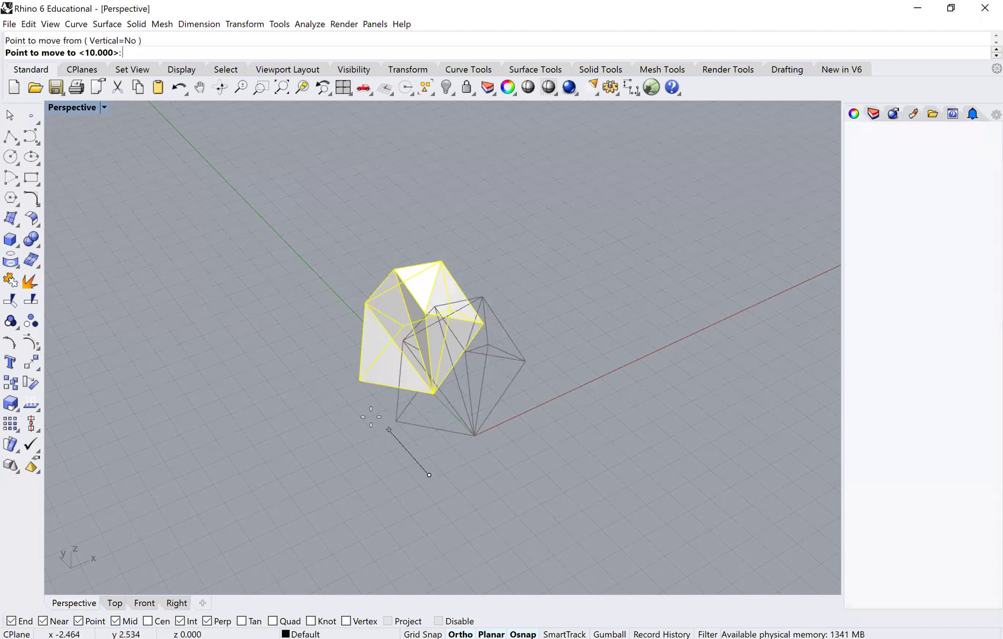
text(10)
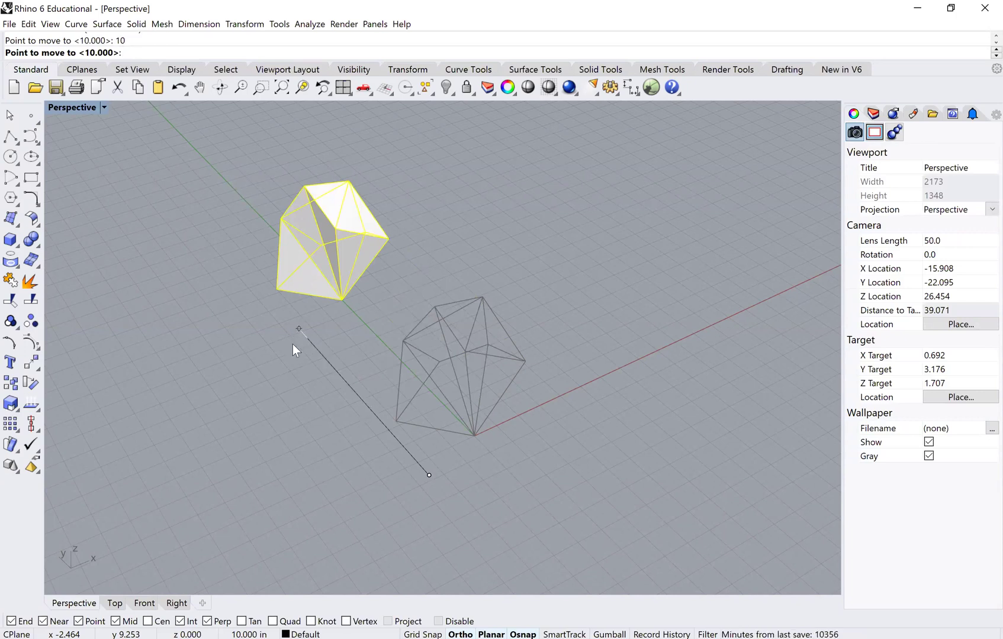
key(Escape)
click(292, 344)
scroll(286, 325, down, 2)
shift+right_drag(267, 298, 298, 320)
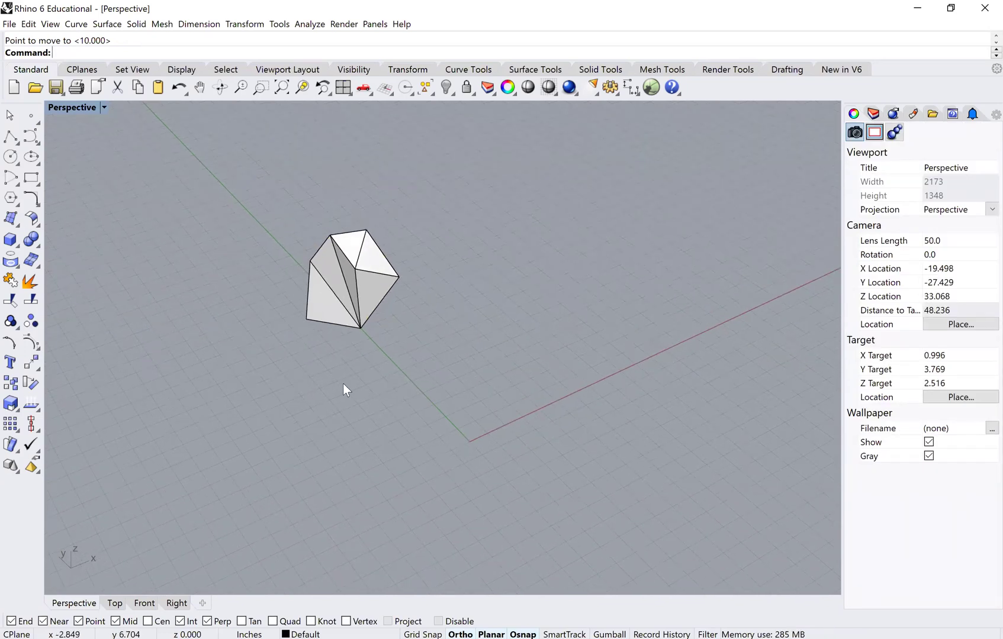
Create a 4-inch cube with the Box command, with its first base corner at 0,0,0.
text(box)
key(Return)
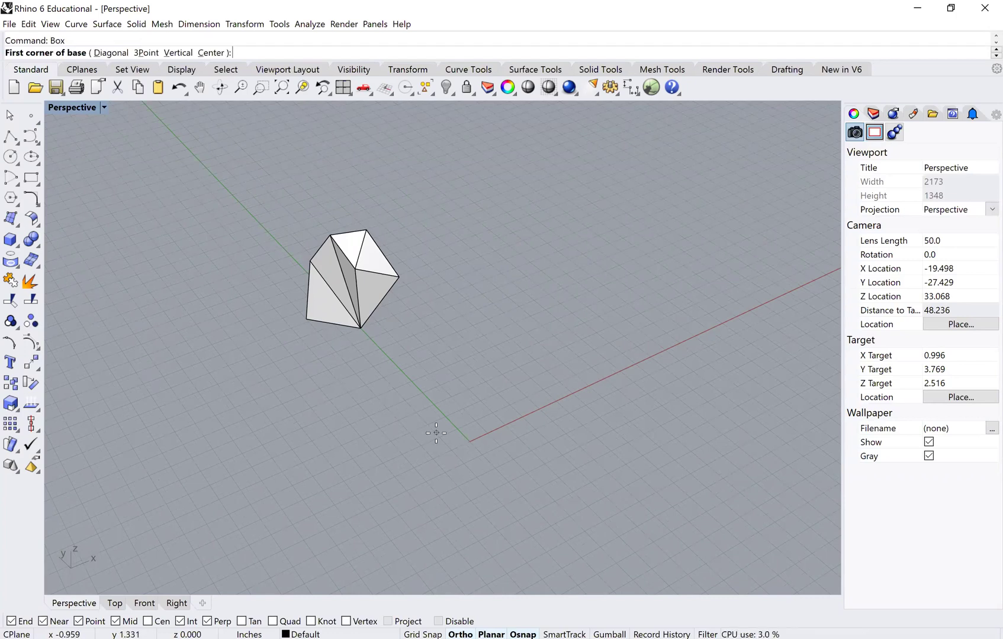
text(0)
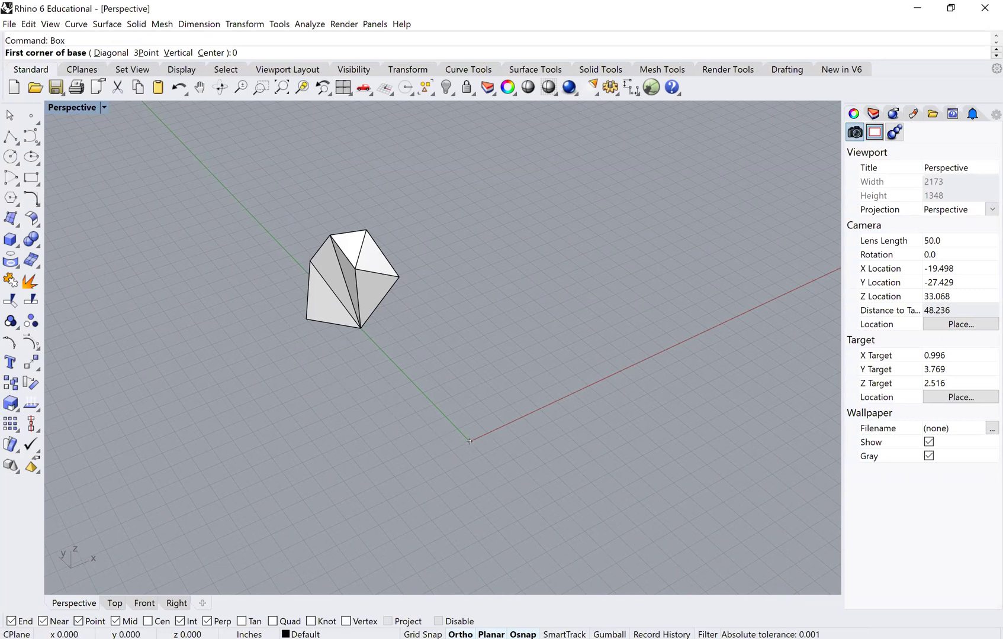
text(,0,0)
key(Return)
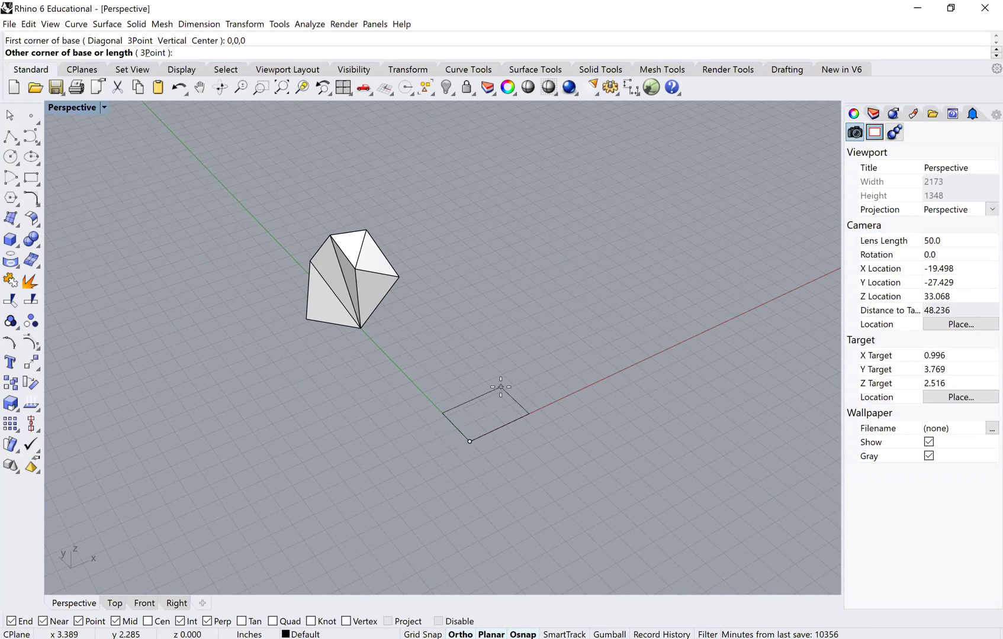
key(Return)
key(Return)
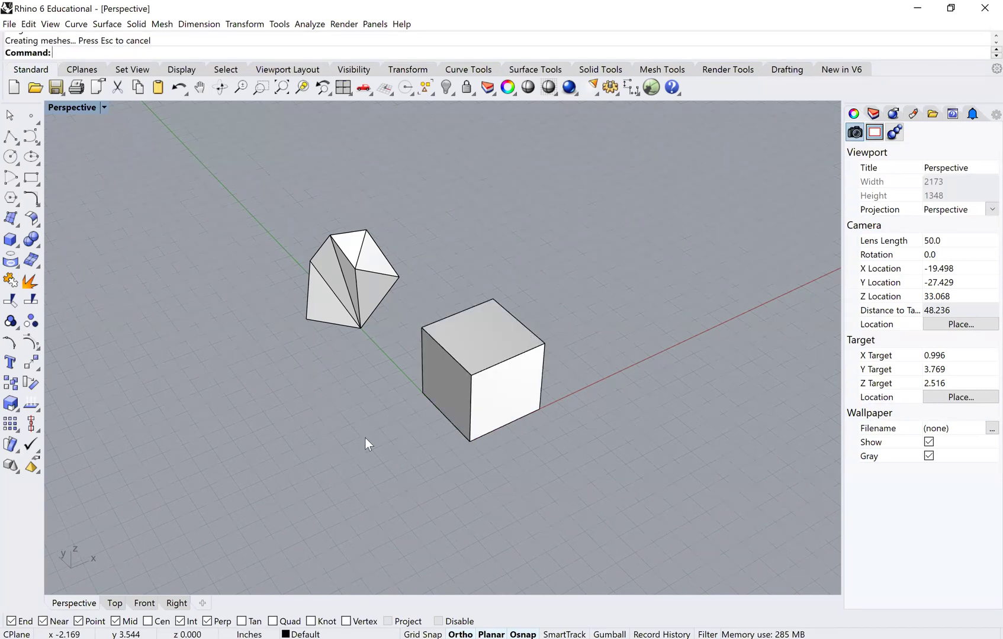
Inspect the new cube at the origin from different angles and distances.
shift+right_drag(455, 402, 420, 335)
click(473, 381)
scroll(431, 375, down, 2)
click(382, 359)
scroll(450, 414, up, 4)
click(419, 336)
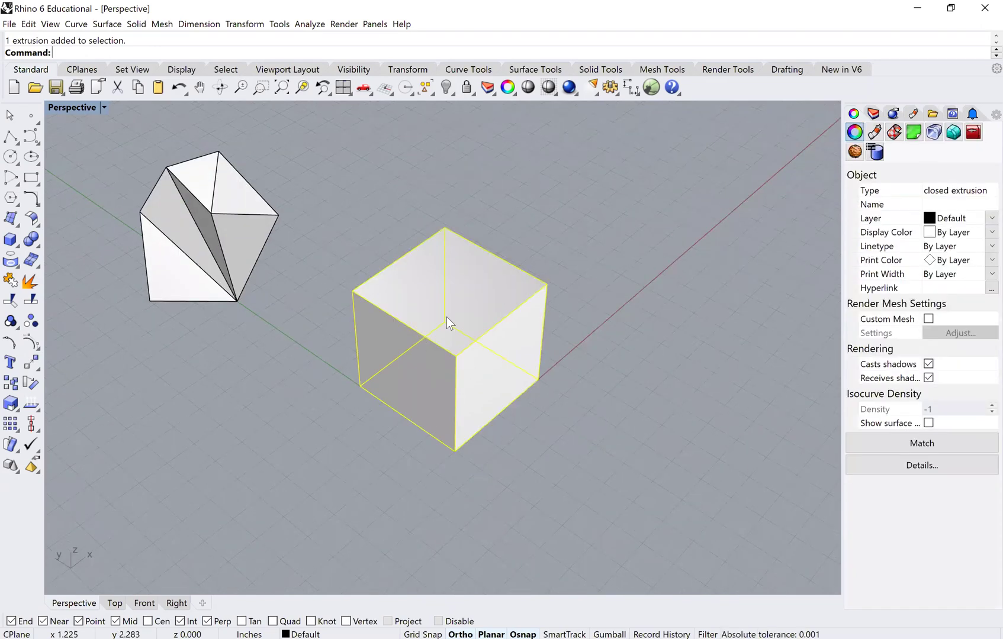
scroll(426, 365, down, 2)
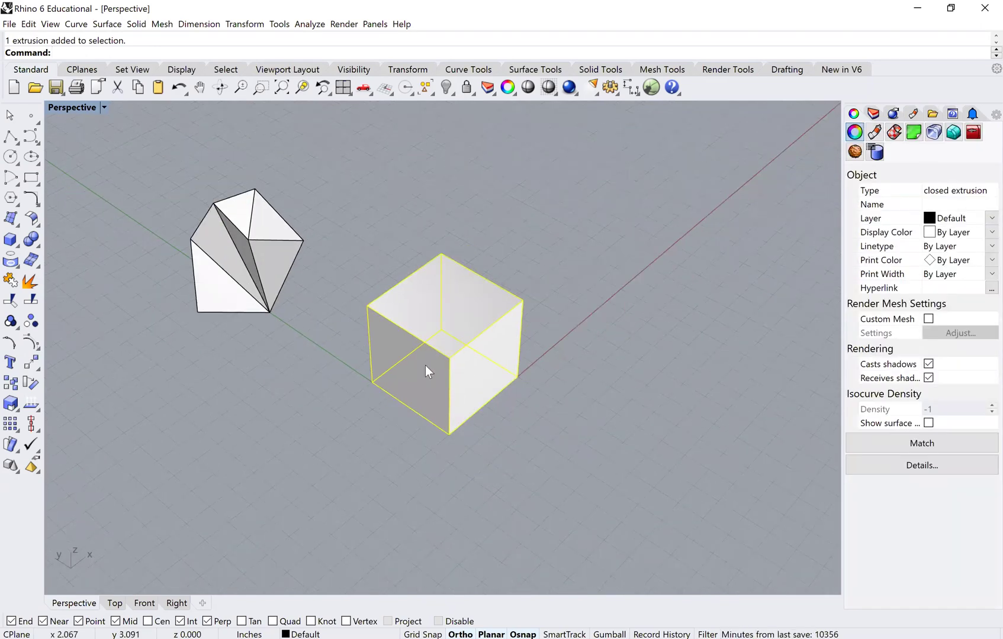
click(288, 431)
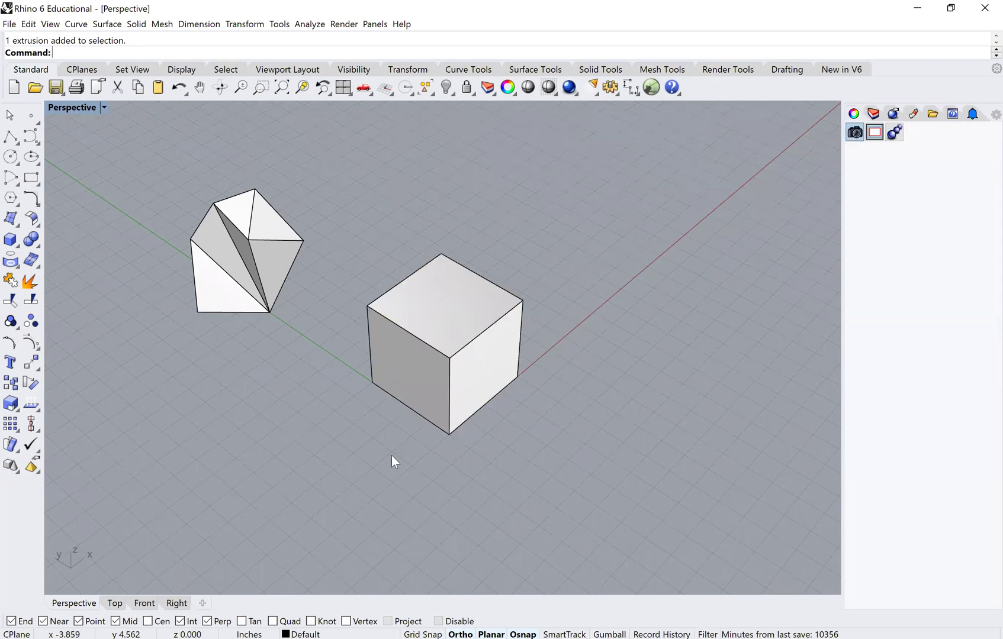
Explode the cube into separate face surfaces.
shift+right_drag(440, 383, 513, 381)
click(513, 405)
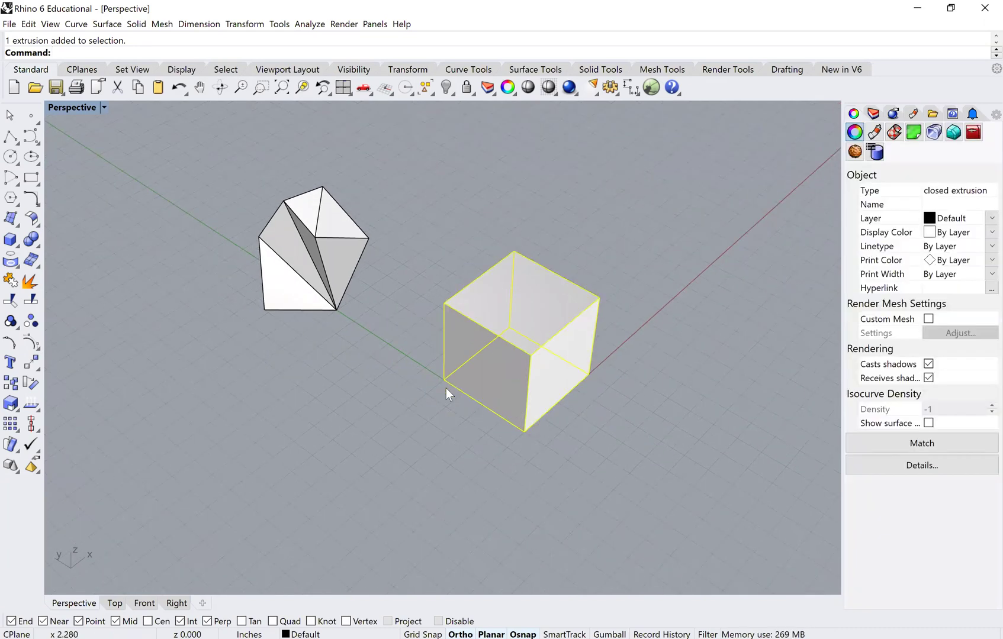
text(exp)
key(Return)
click(470, 412)
Check that the cube's faces can be picked individually and view the box from several directions.
click(521, 377)
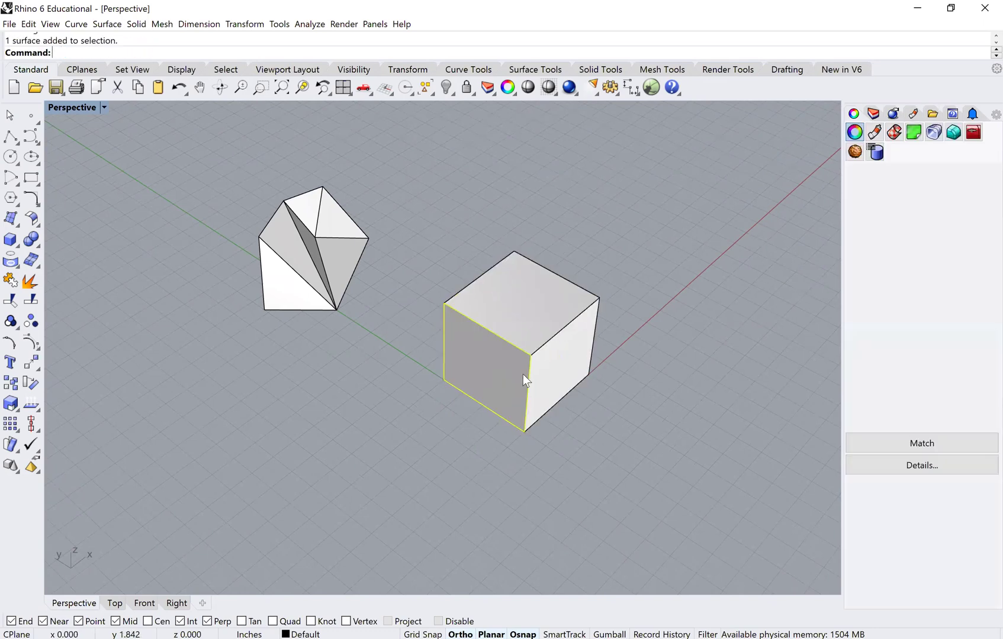
click(557, 355)
click(546, 327)
right_drag(427, 409, 562, 418)
right_drag(495, 402, 456, 363)
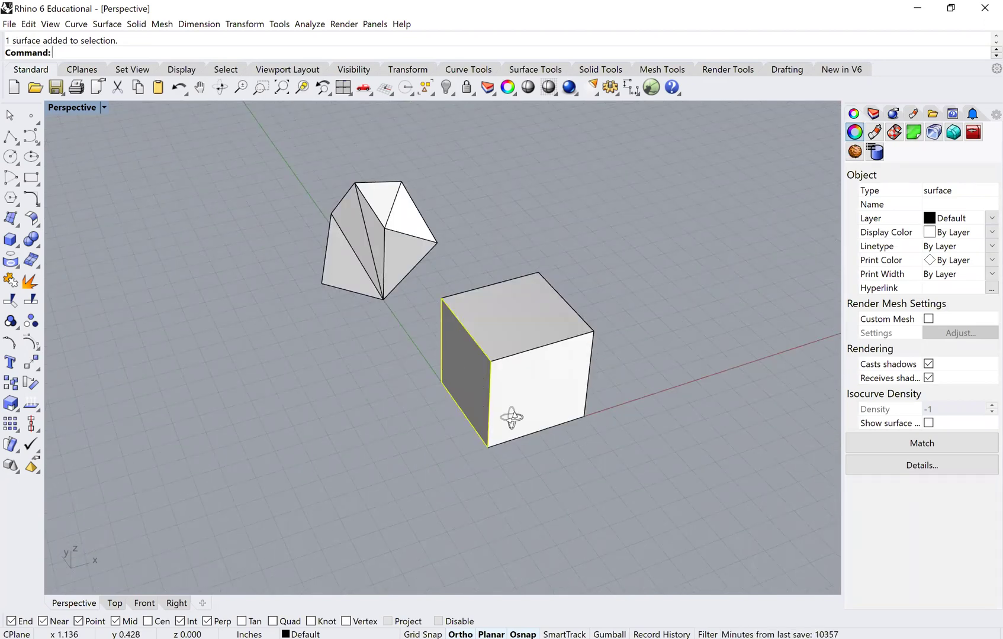
right_drag(512, 363, 168, 309)
right_drag(394, 365, 399, 403)
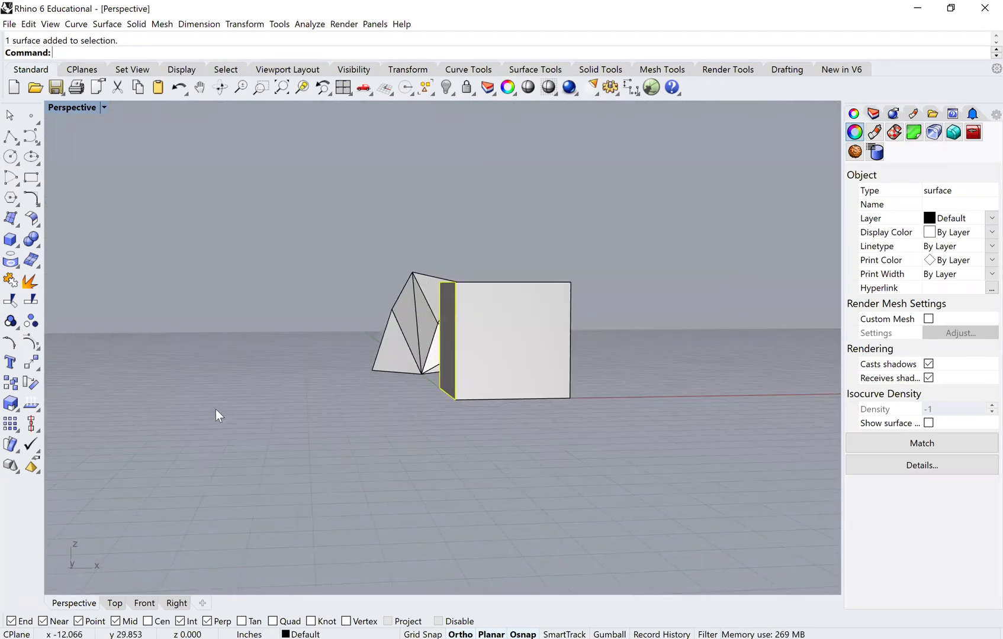
key(Home)
key(Home)
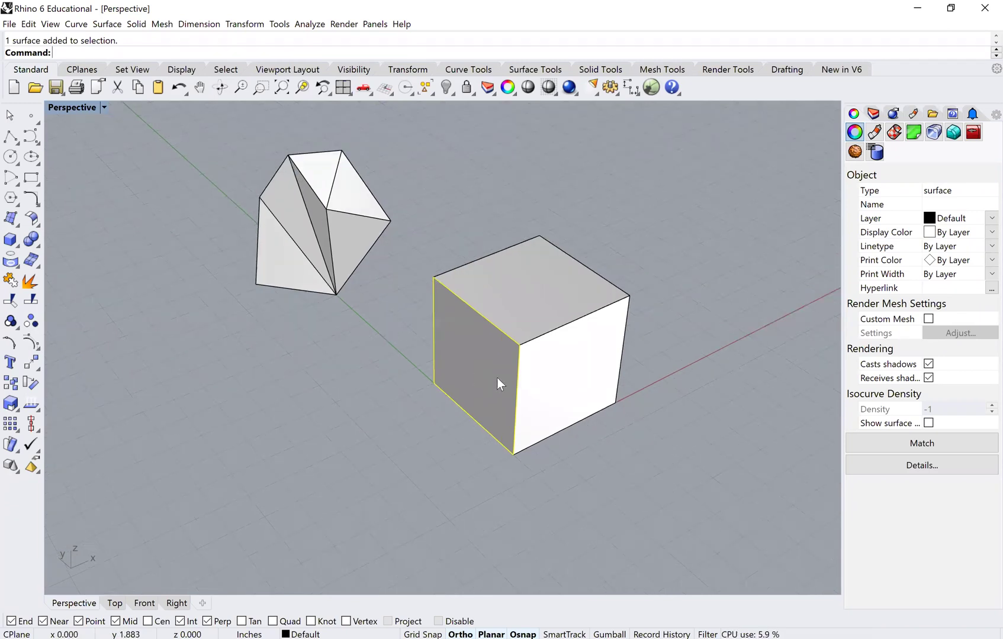
key(Home)
Rotate the cube's side face on the Y axis outward 90 degrees about its bottom edge with Rotate3D, laying it flat on the ground plane.
text(Rotate)
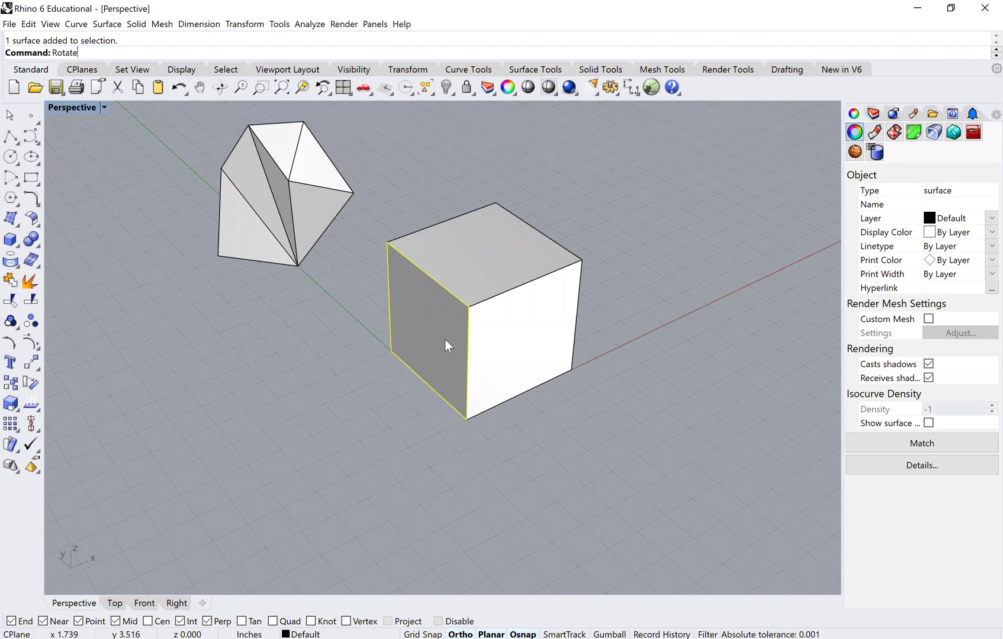
text(3D)
key(Return)
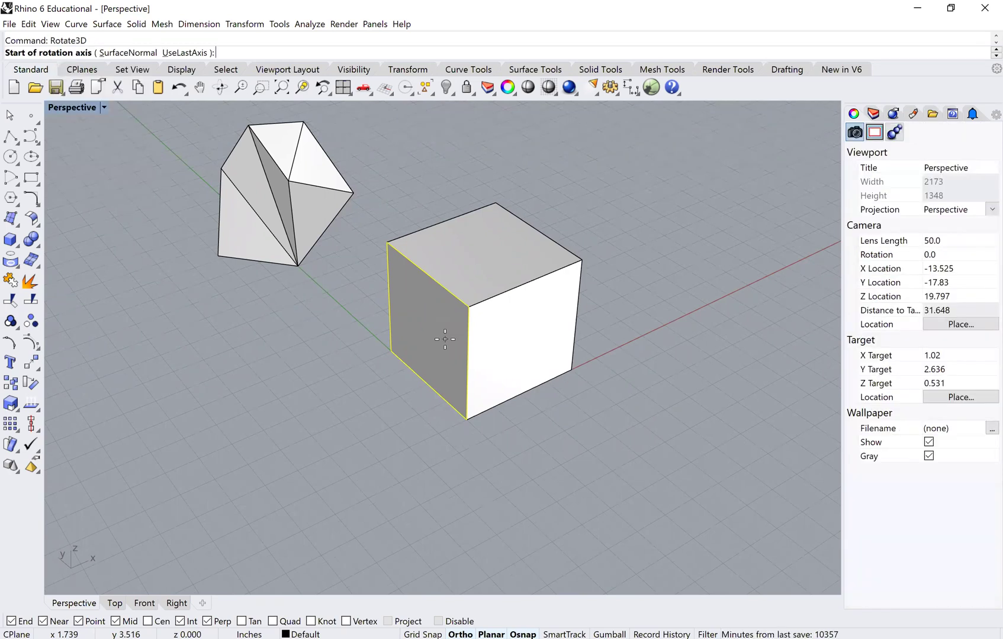
scroll(448, 334, down, 2)
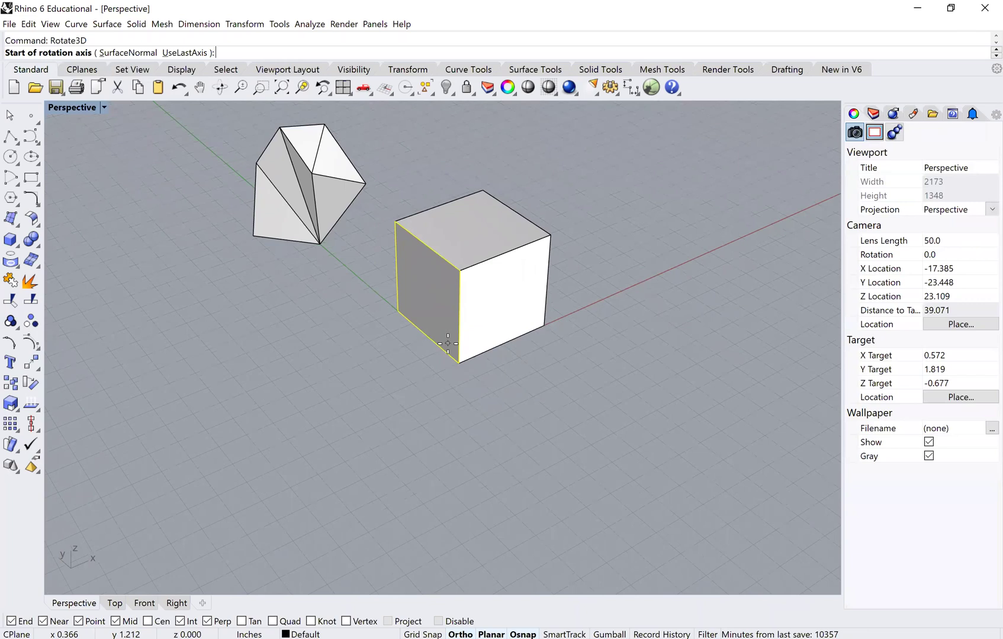
click(443, 349)
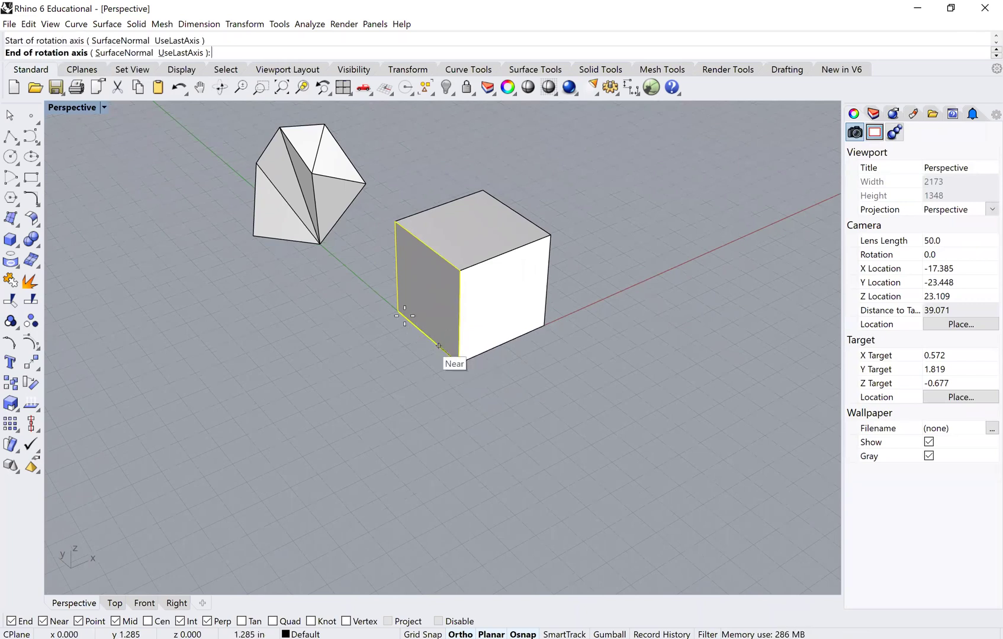
click(397, 310)
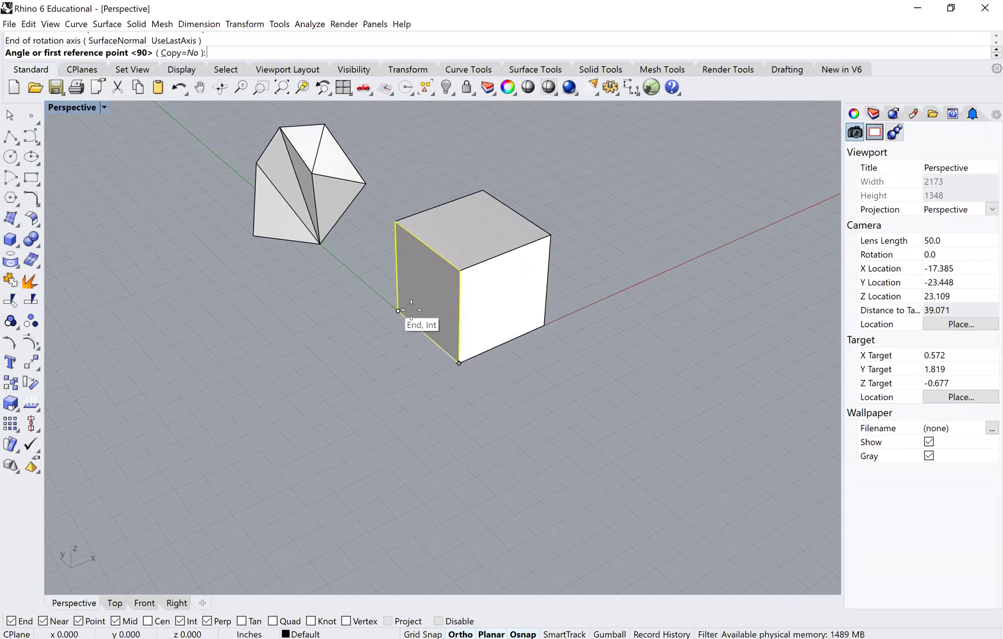
click(460, 270)
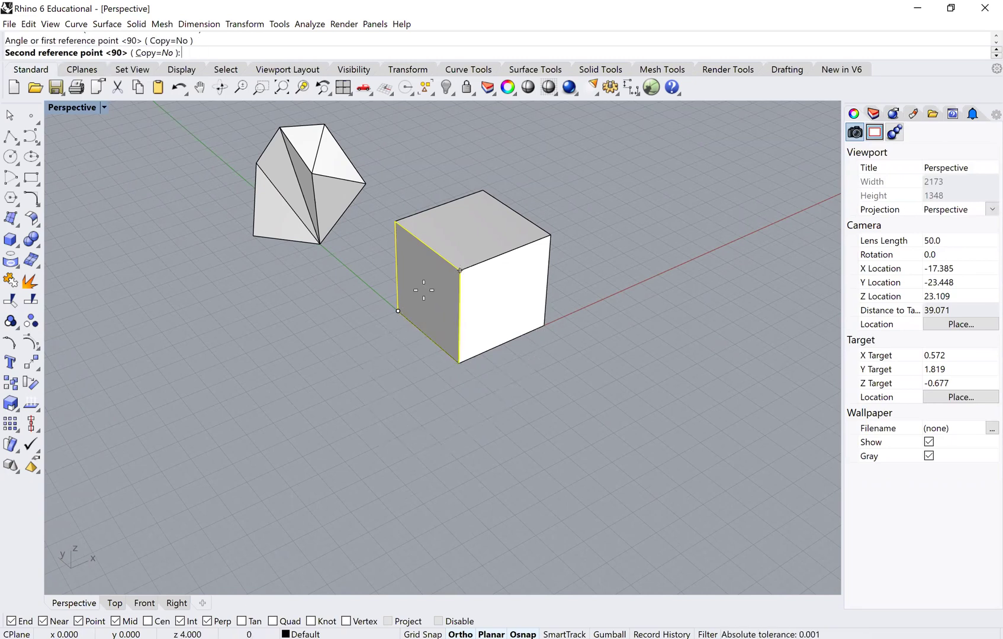
click(350, 319)
click(324, 313)
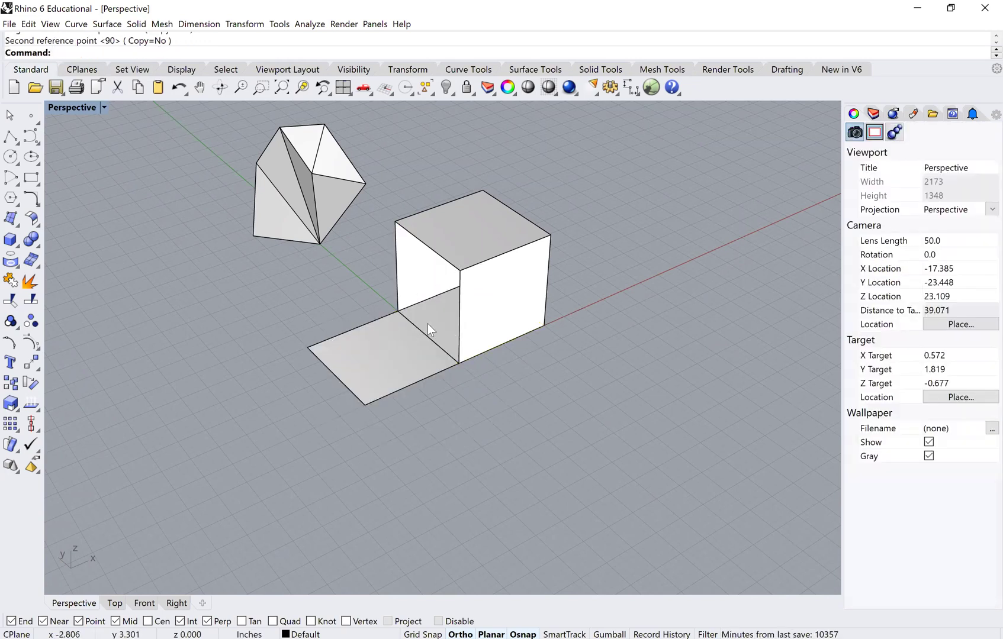
Rotate the cube's side face on the X axis outward 90 degrees about its bottom edge with Rotate3D, laying it flat.
right_drag(426, 324, 413, 388)
click(413, 377)
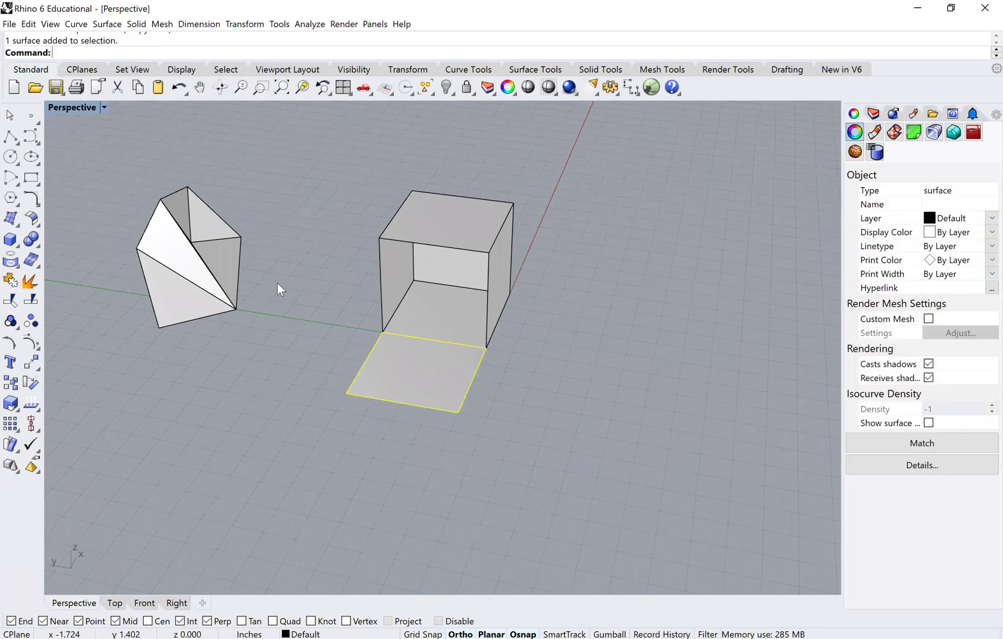
right_drag(263, 393, 360, 474)
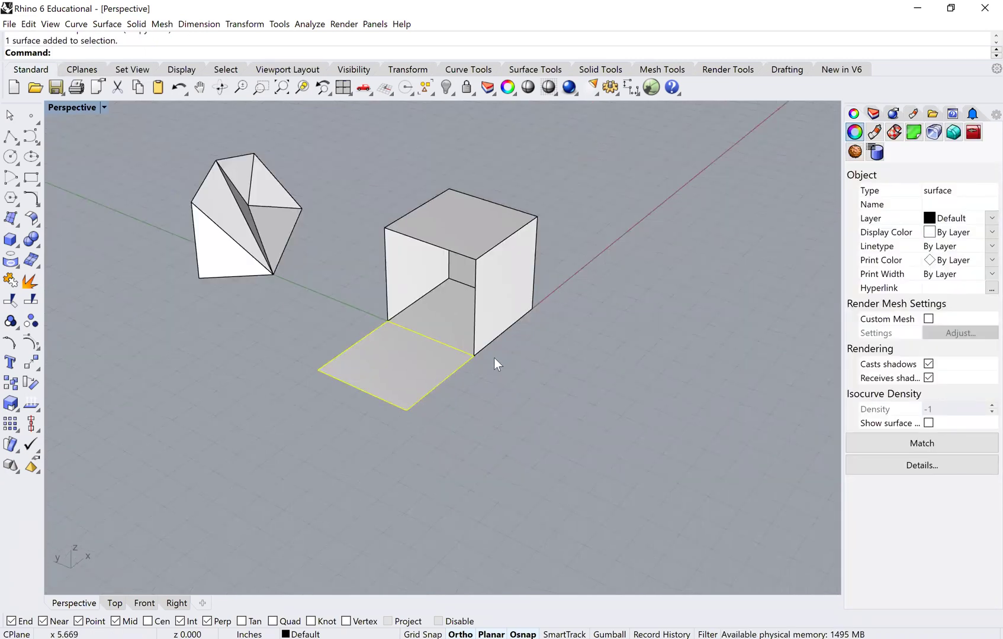
right_drag(476, 330, 446, 350)
click(476, 328)
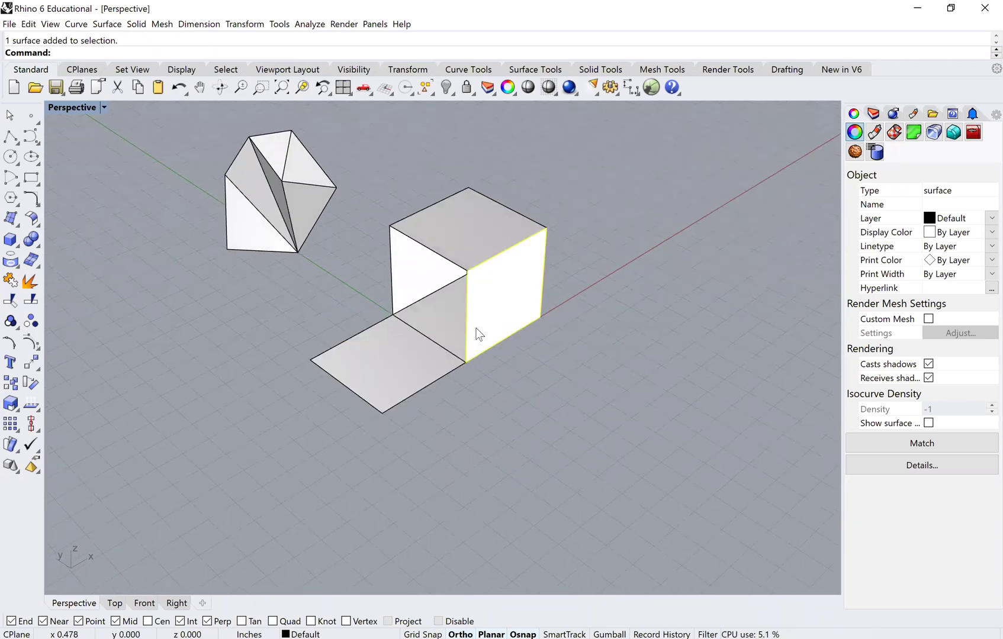
text(Rotate3D)
key(Return)
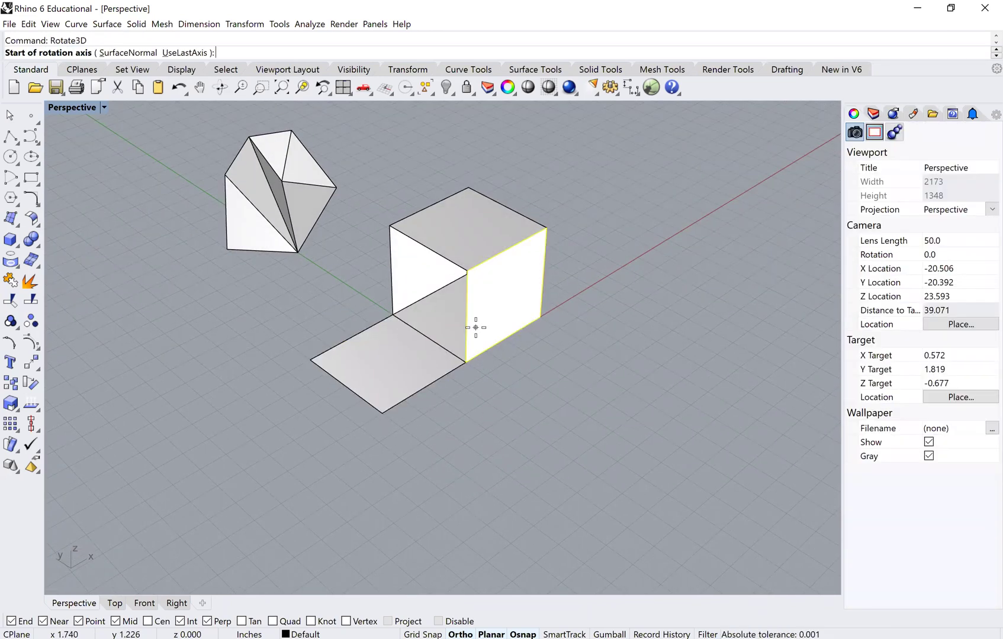
click(466, 361)
click(540, 316)
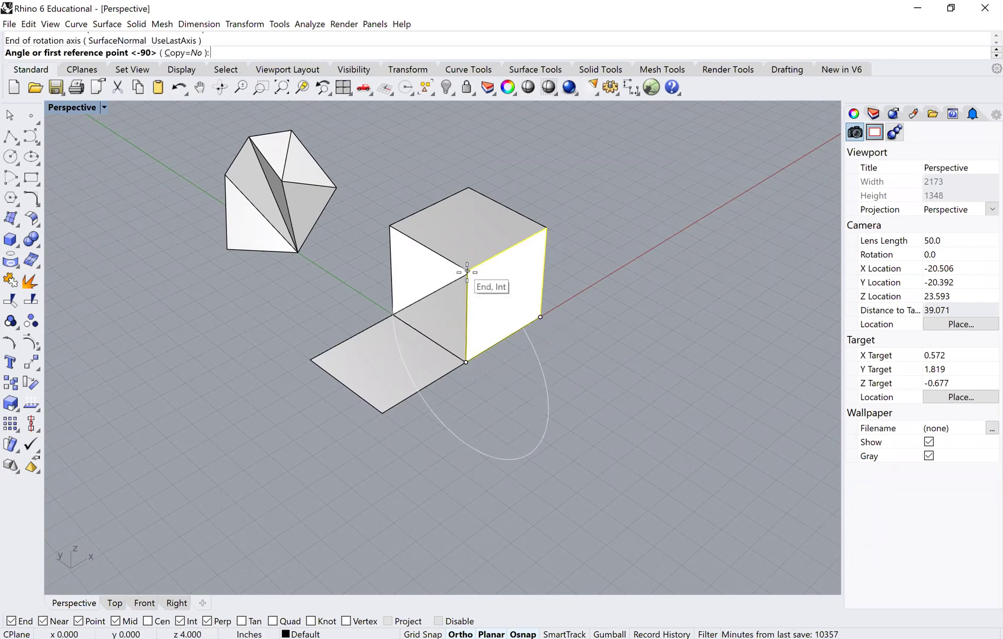
click(467, 272)
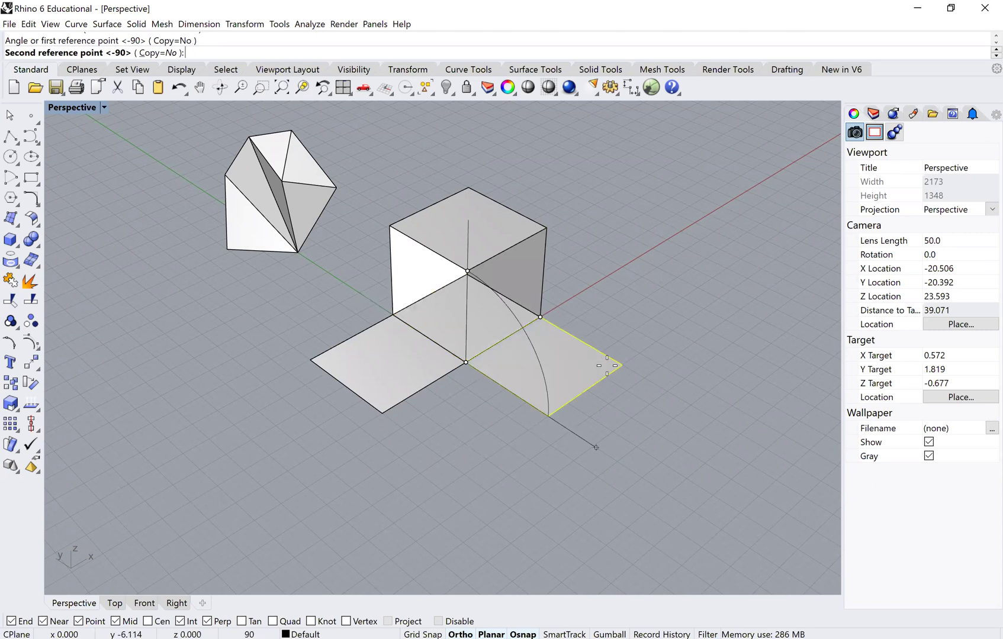
click(607, 366)
click(572, 315)
Rotate the cube's side face opposite the Y axis outward 90 degrees about its bottom edge with Rotate3D, laying it flat.
right_drag(500, 298, 525, 292)
click(525, 293)
right_click(527, 296)
click(546, 337)
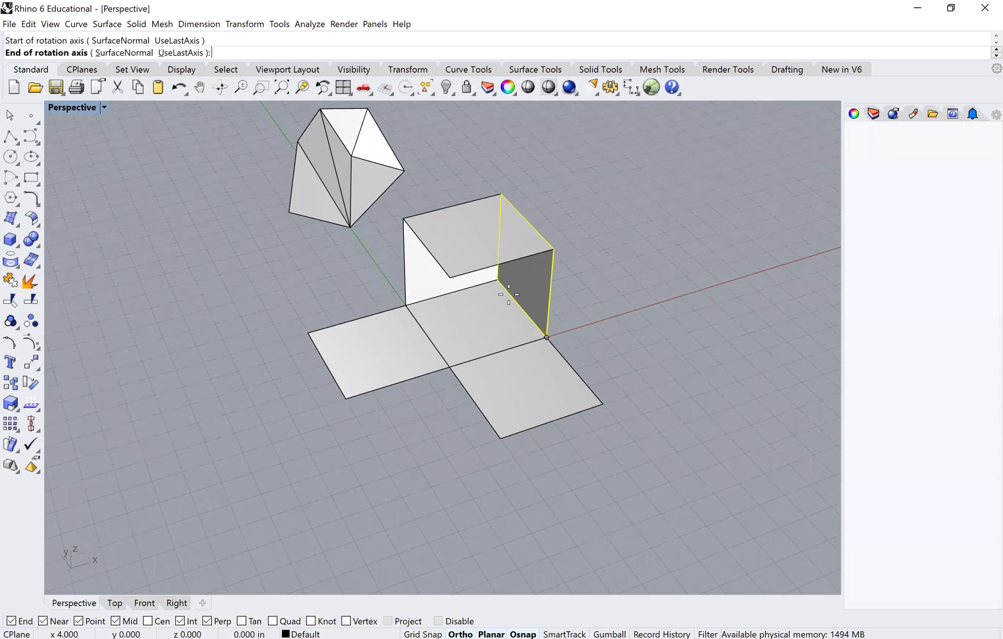
click(509, 293)
click(553, 249)
key(Escape)
click(617, 246)
Rotate the last upright side face together with the attached top face outward 90 degrees about the side face's bottom edge with Rotate3D.
scroll(606, 250, down, 2)
right_drag(486, 345, 372, 288)
click(402, 273)
shift+click(411, 240)
scroll(368, 248, up, 4)
key(Left)
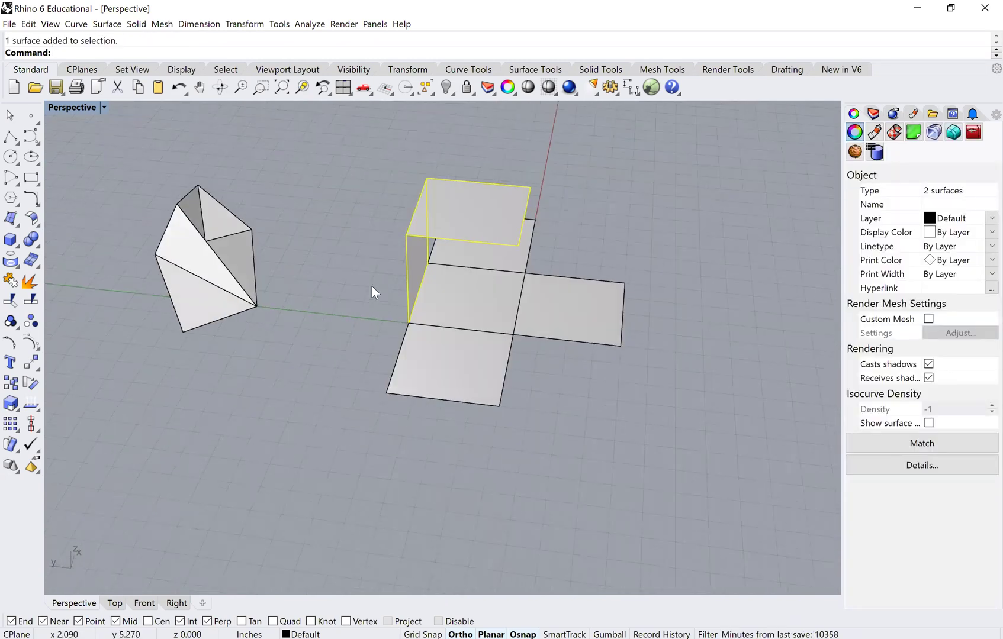
key(Return)
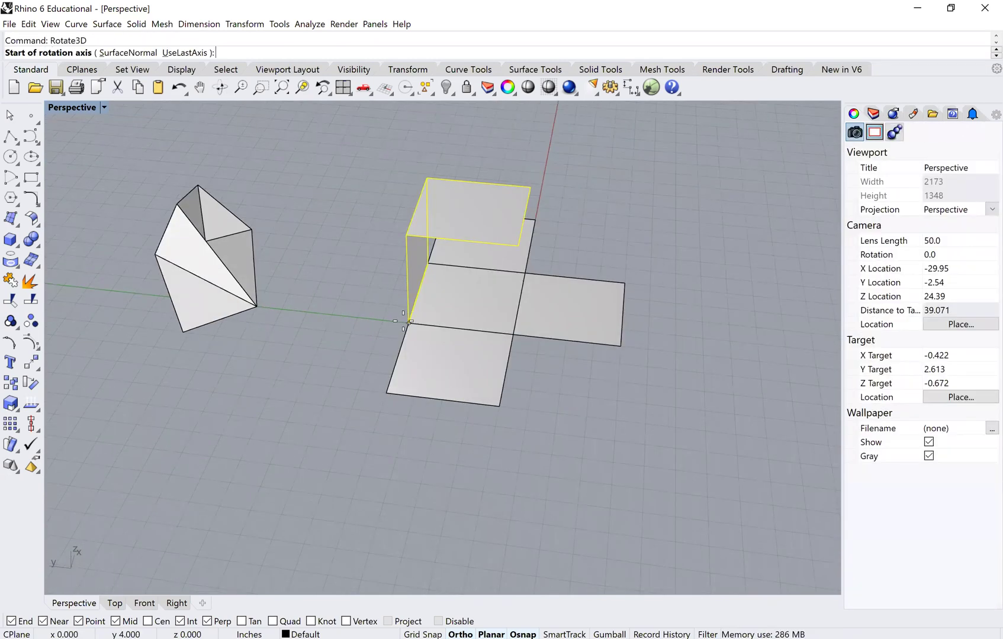
click(409, 323)
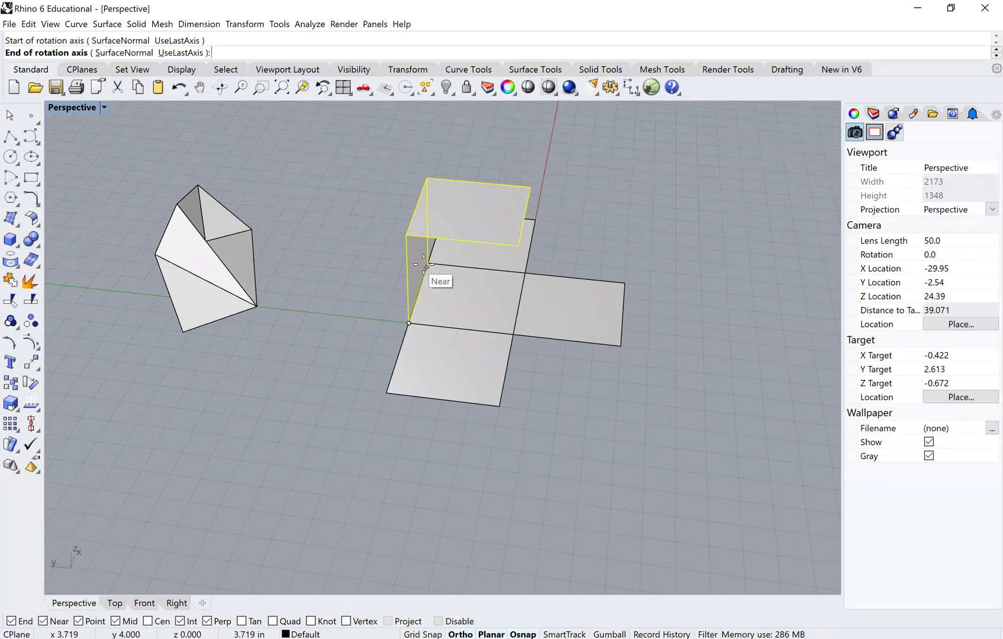
click(429, 262)
click(407, 234)
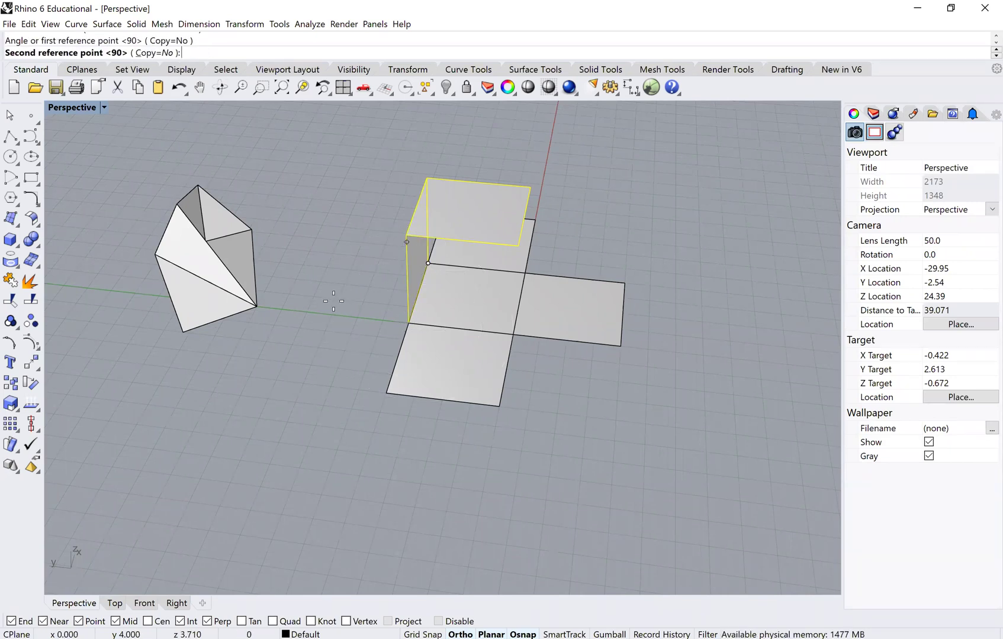
click(329, 306)
key(Escape)
Rotate the still upright top face outward 90 degrees about the edge it shares with the flattened side face, completing the flat net.
shift+right_drag(296, 266, 413, 288)
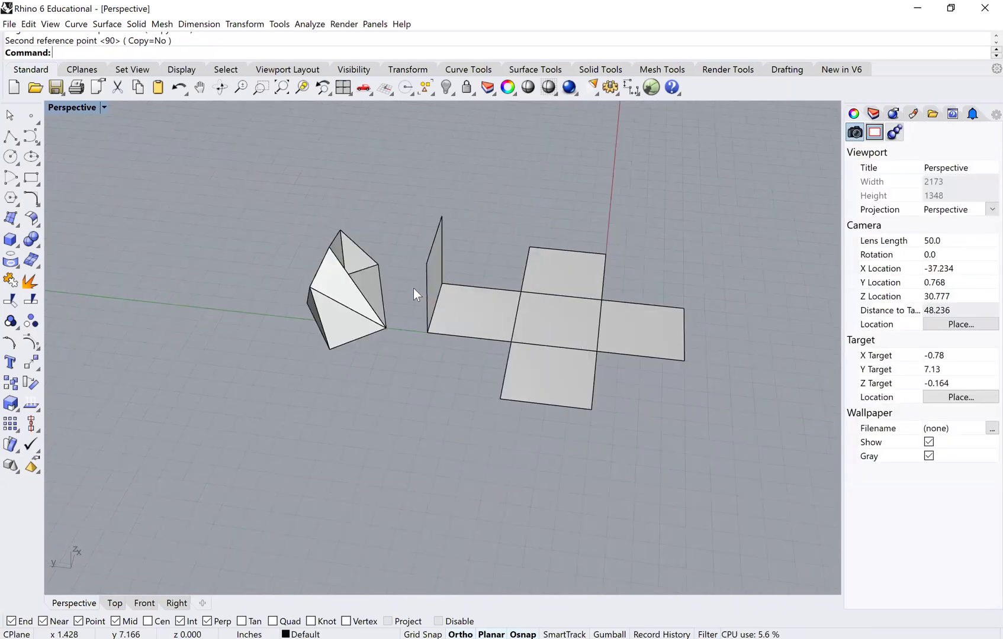
scroll(413, 287, up, 4)
click(418, 297)
right_click(422, 338)
click(417, 342)
click(438, 270)
click(415, 293)
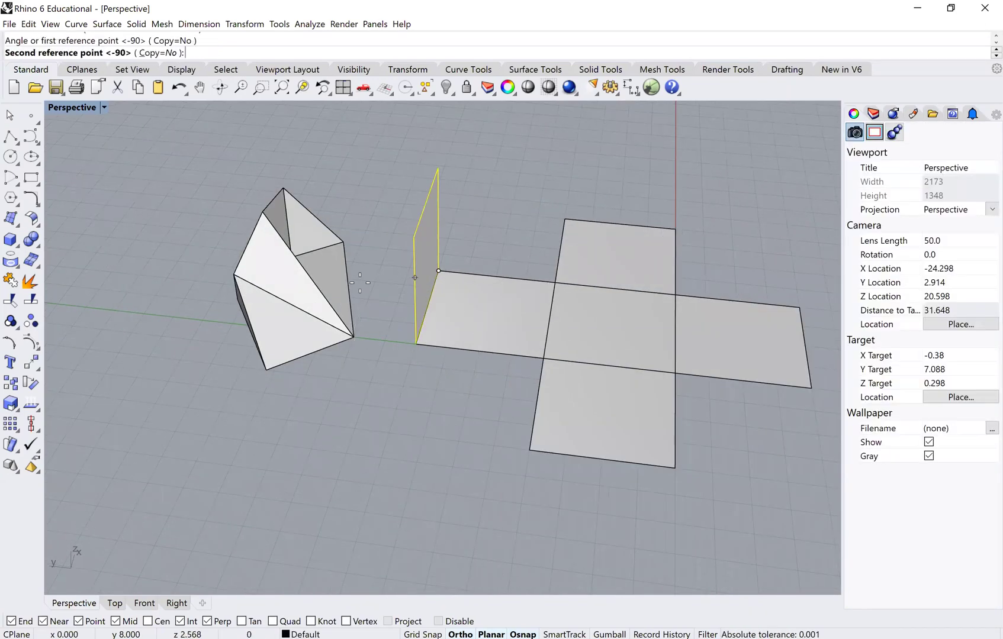
click(207, 320)
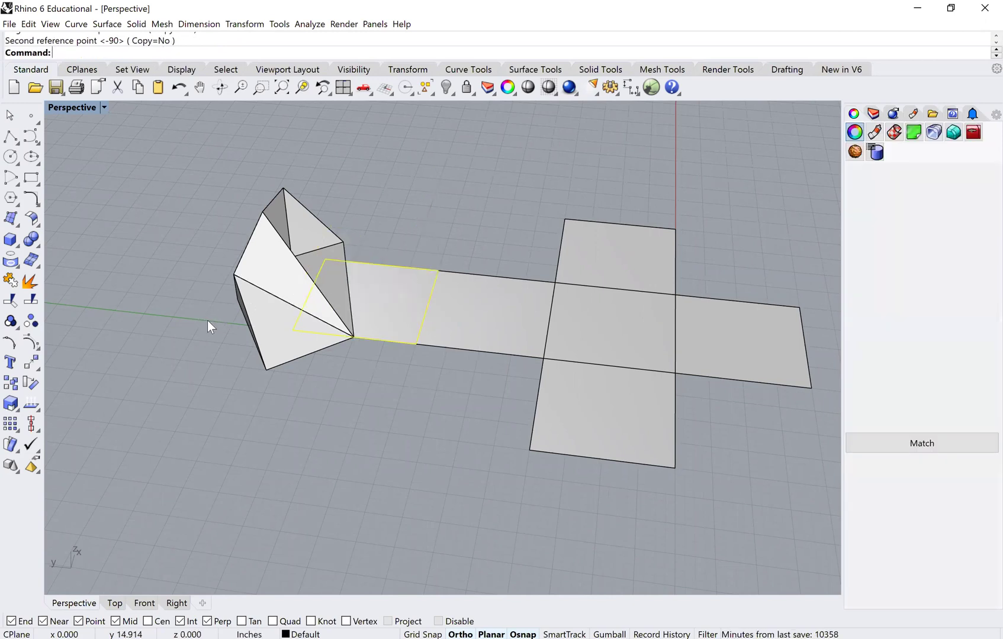
Select all six unfolded faces and inspect the net from above and at ground level to check that it lies flat.
scroll(338, 412, down, 3)
click(332, 411)
right_drag(334, 391, 401, 290)
shift+click(429, 250)
shift+click(435, 283)
shift+click(427, 360)
shift+click(418, 385)
shift+click(483, 330)
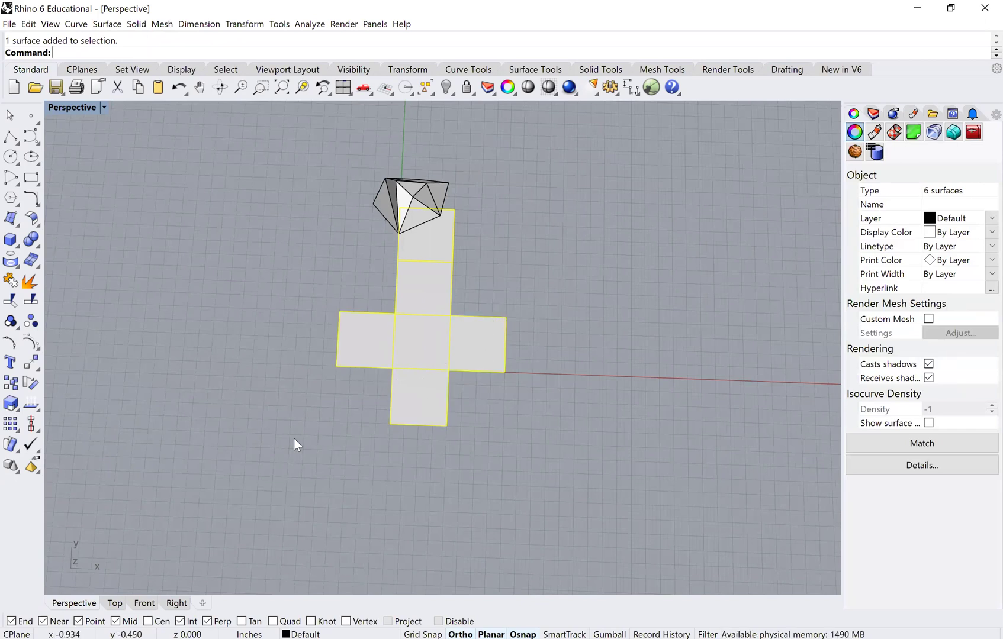
right_drag(439, 329, 477, 346)
key(Escape)
scroll(490, 345, up, 4)
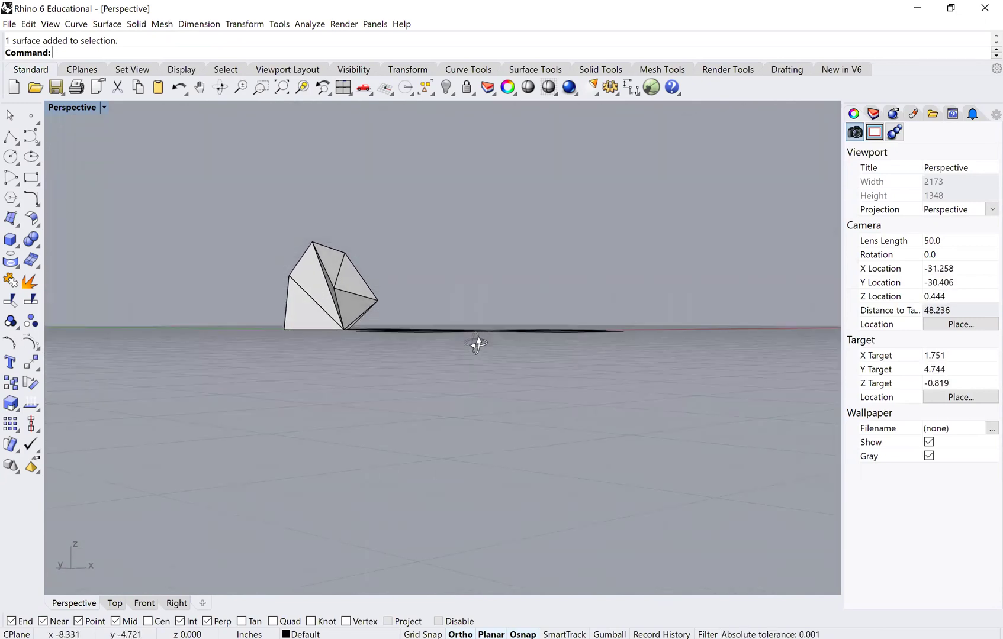
right_drag(478, 402, 454, 321)
scroll(638, 422, down, 2)
scroll(458, 285, down, 2)
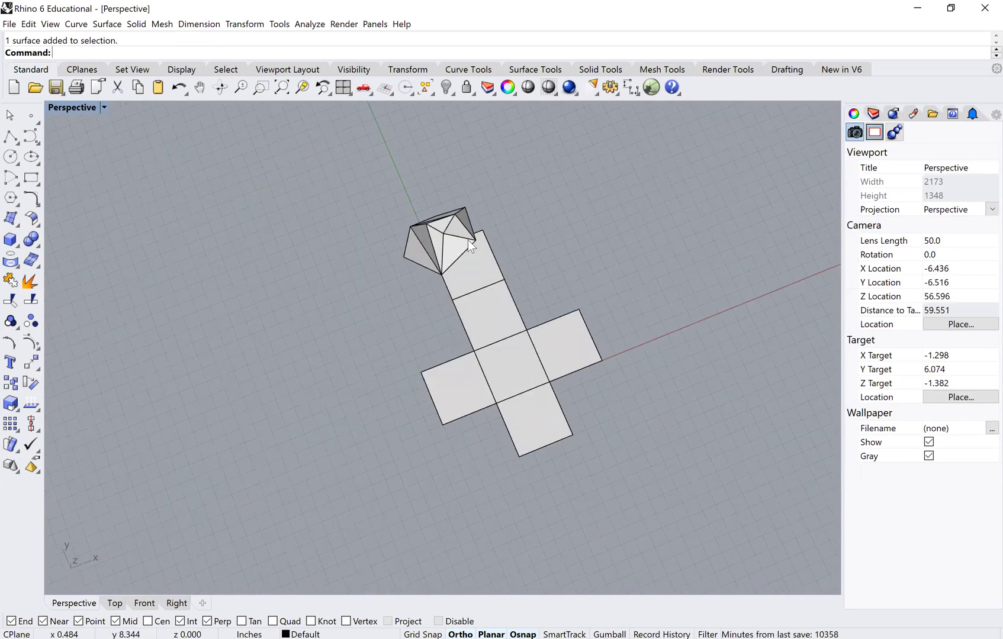
Move the six faces of the cube net about 16.7 in along the X axis, away from the faceted solid.
shift+right_drag(559, 316, 509, 290)
shift+right_drag(429, 307, 406, 306)
click(406, 380)
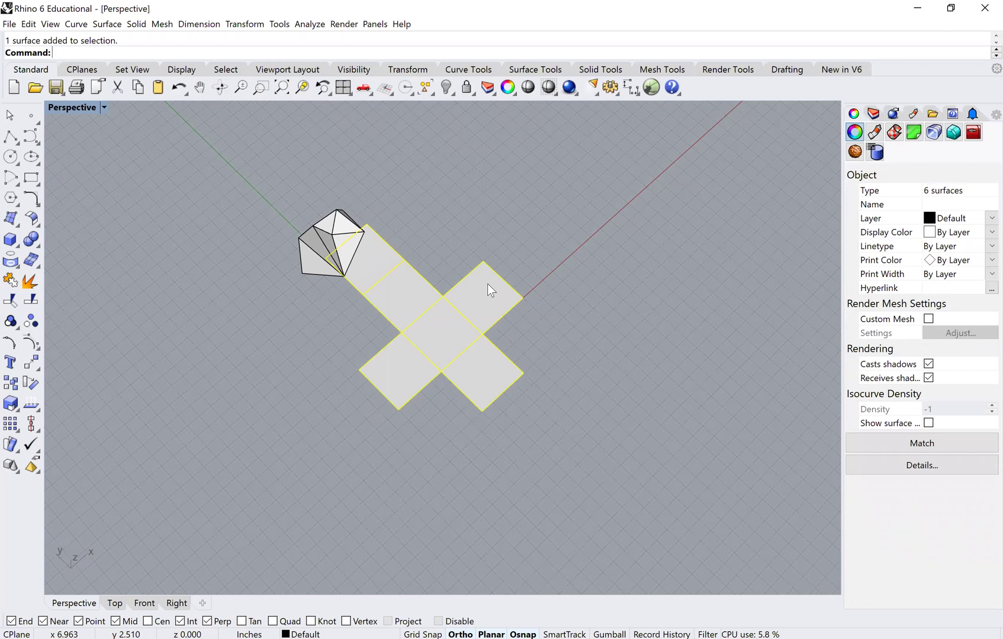
text(m)
key(Return)
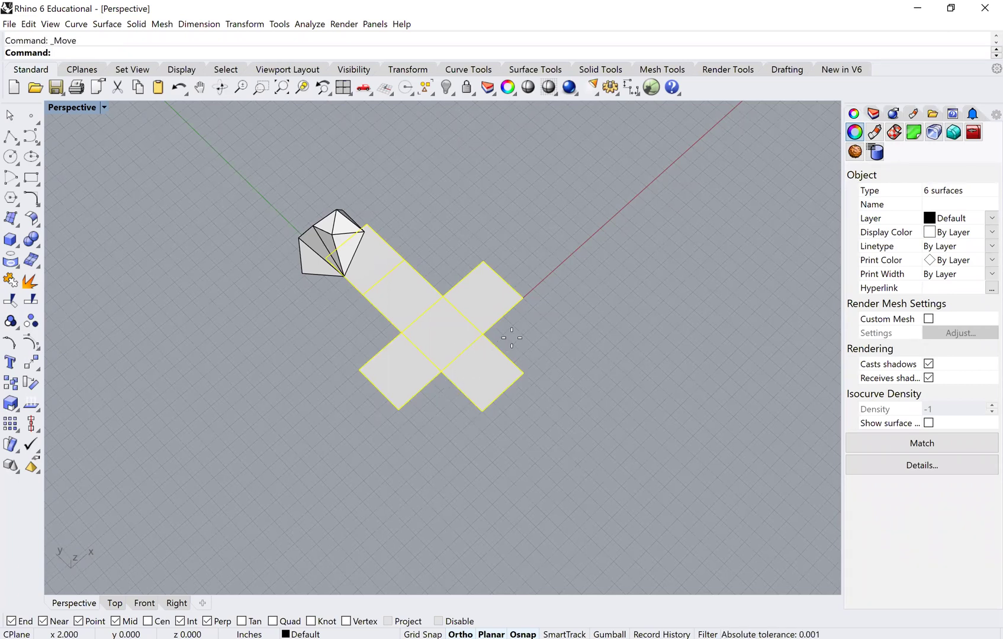
scroll(498, 350, down, 2)
scroll(465, 345, down, 2)
click(442, 412)
click(553, 312)
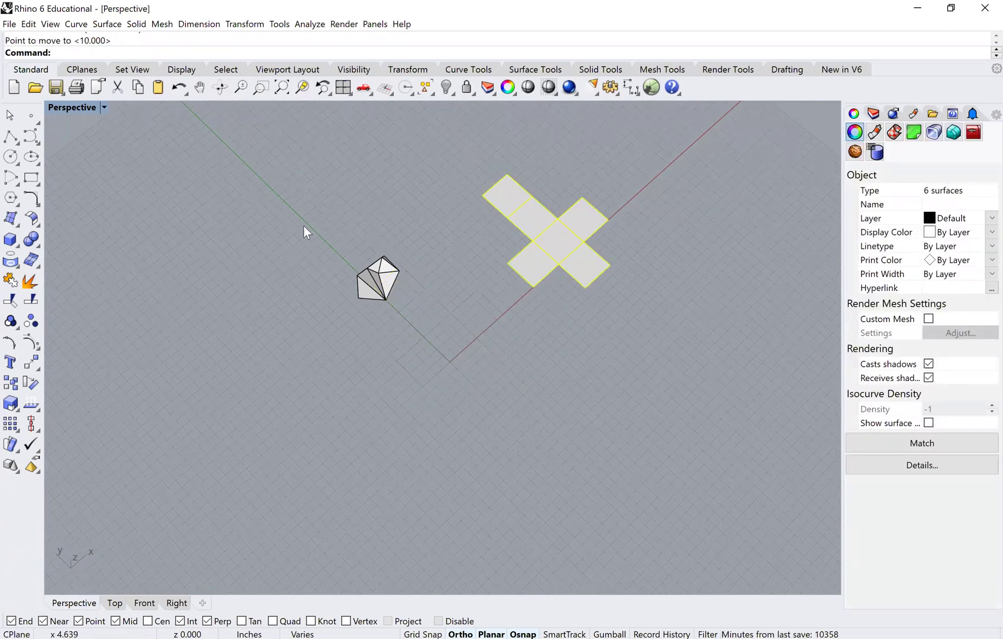
Move the faceted solid from its base corner on the Y axis to the origin at 0,0,0.
scroll(430, 284, up, 2)
drag(300, 224, 418, 327)
right_click(418, 328)
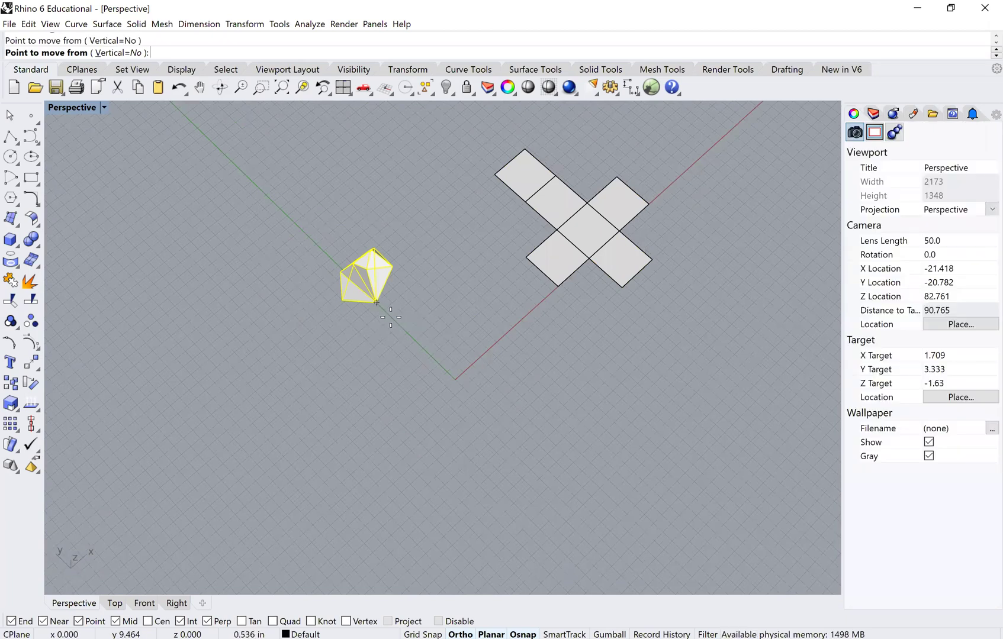
click(391, 317)
text(0,0)
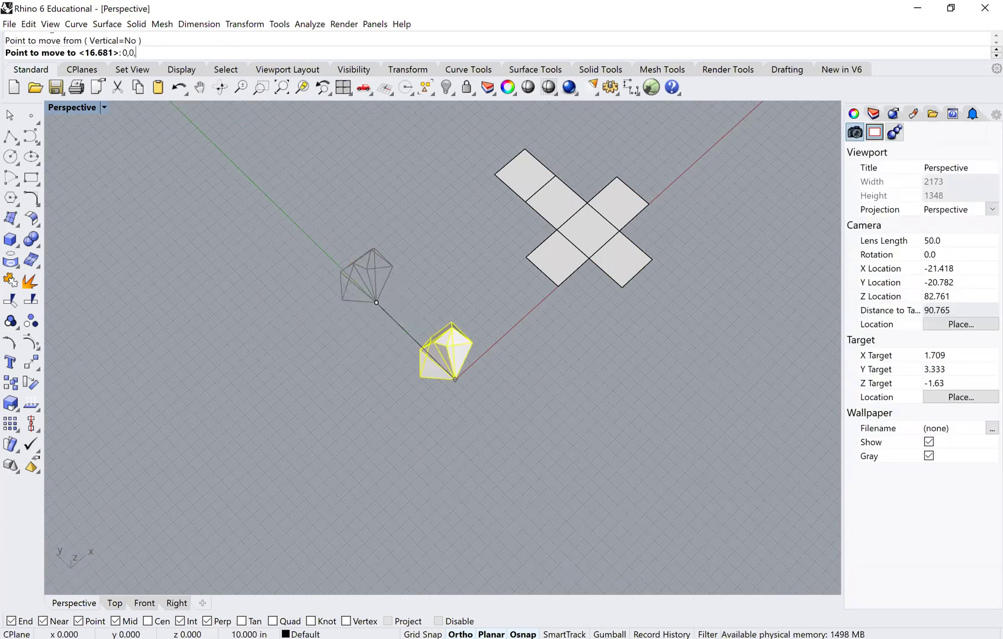
key(Return)
click(423, 395)
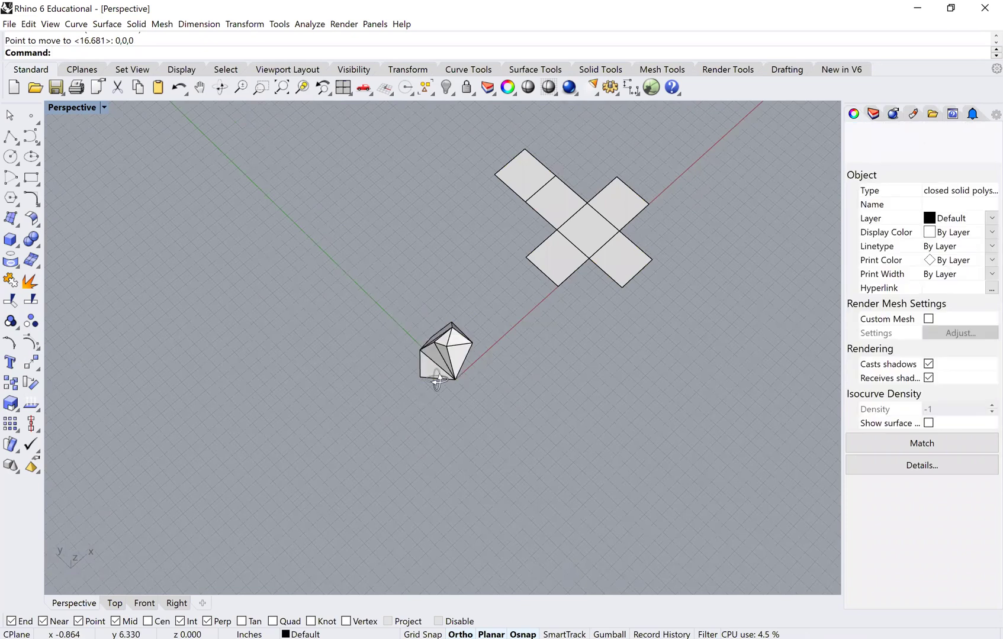
Examine the faceted solid's triangular facets from several directions, including near ground level.
scroll(423, 396, up, 8)
mouse_move(495, 302)
right_down()
mouse_move(417, 302)
mouse_move(480, 290)
right_up()
scroll(480, 290, up, 4)
right_drag(383, 287, 513, 312)
click(457, 325)
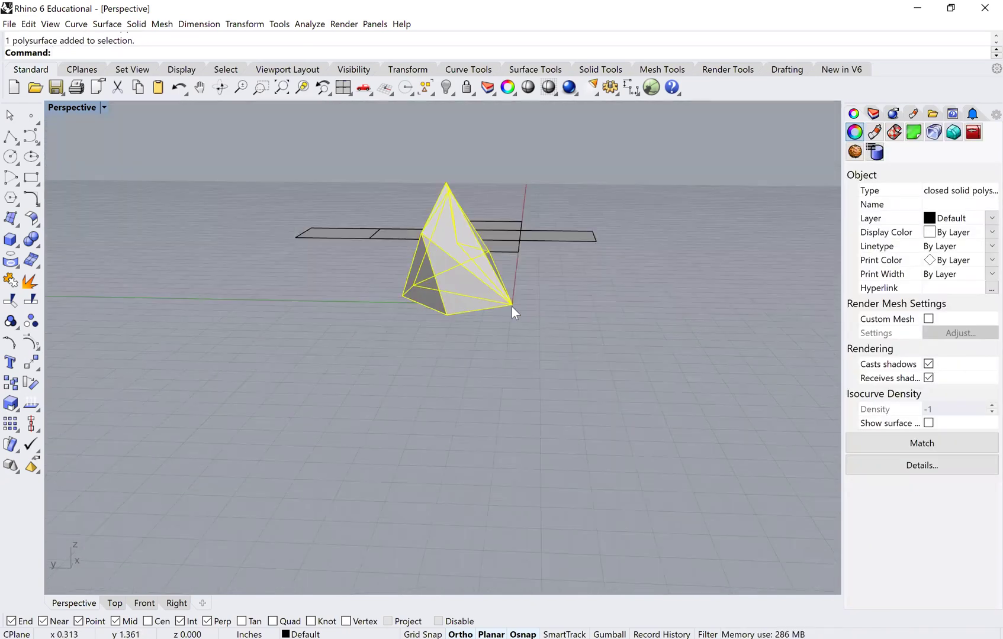
right_drag(419, 331, 506, 271)
key(Escape)
scroll(468, 237, up, 2)
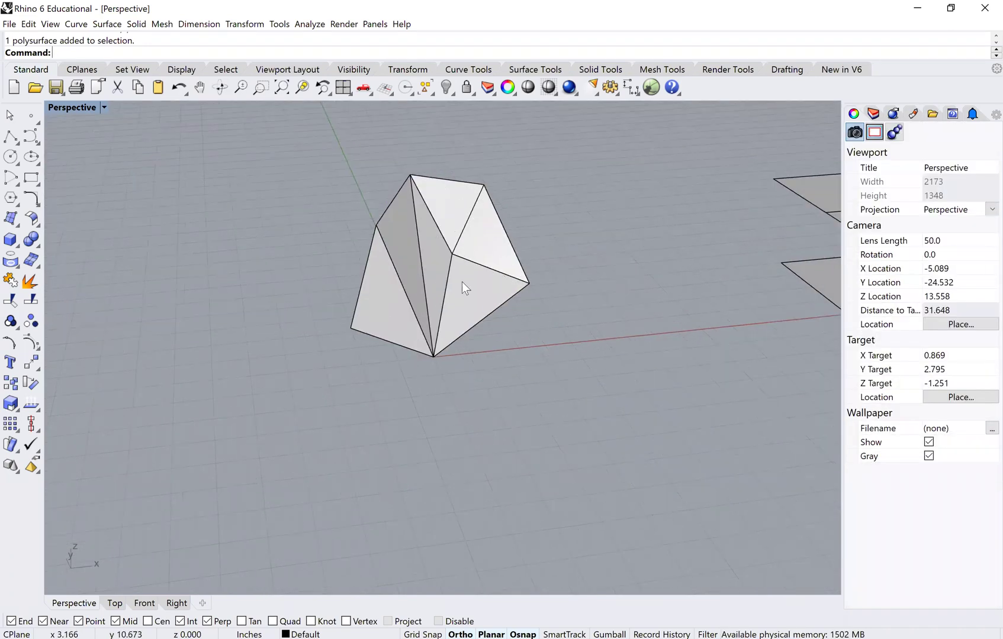
mouse_move(446, 269)
right_down()
mouse_move(427, 286)
mouse_move(410, 331)
mouse_move(430, 365)
mouse_move(455, 263)
right_up()
scroll(455, 264, down, 2)
scroll(459, 269, down, 8)
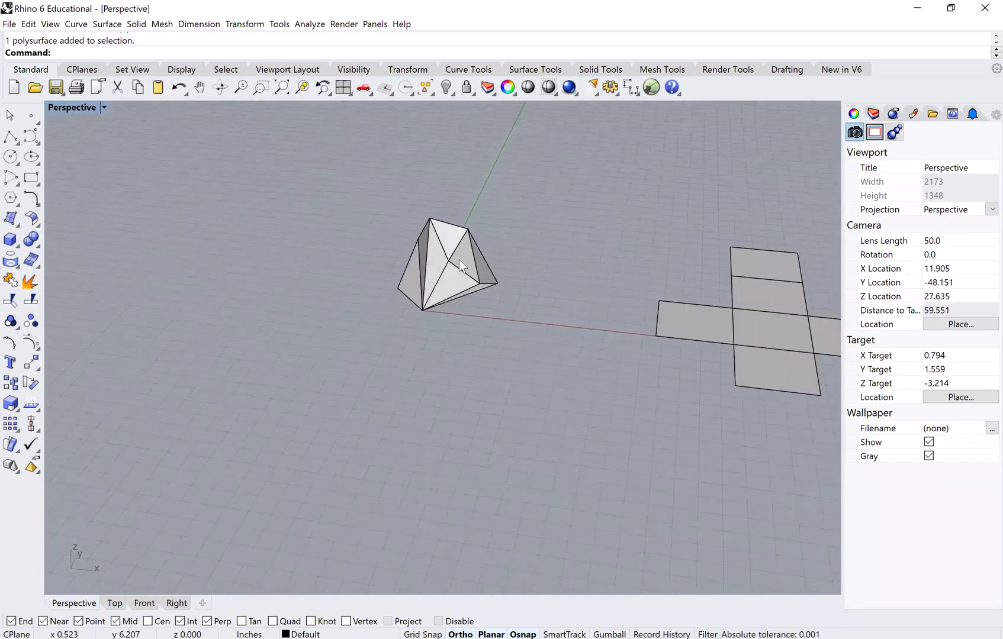
Compare the faceted solid with the unfolded cube net and check that the solid is picked as one object.
right_drag(632, 233, 637, 242)
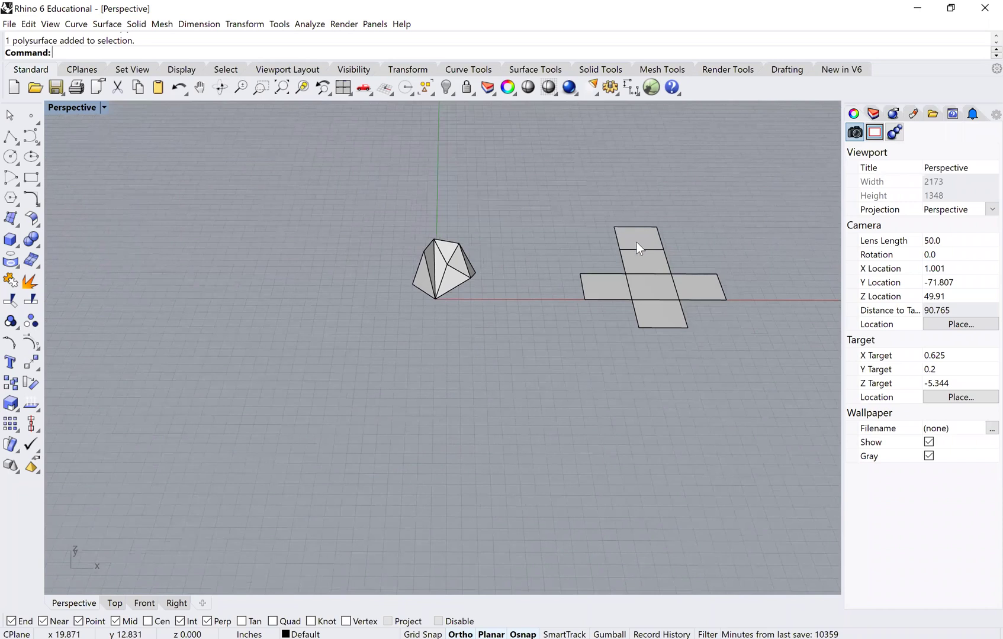
scroll(437, 270, up, 6)
shift+right_drag(483, 306, 475, 348)
scroll(464, 338, down, 2)
scroll(486, 342, up, 2)
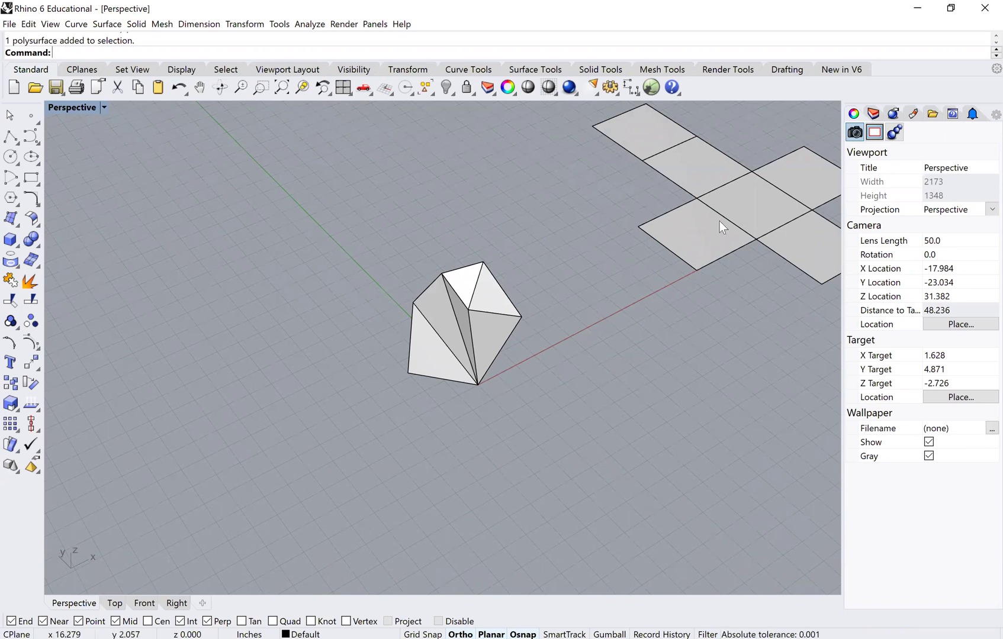
click(492, 322)
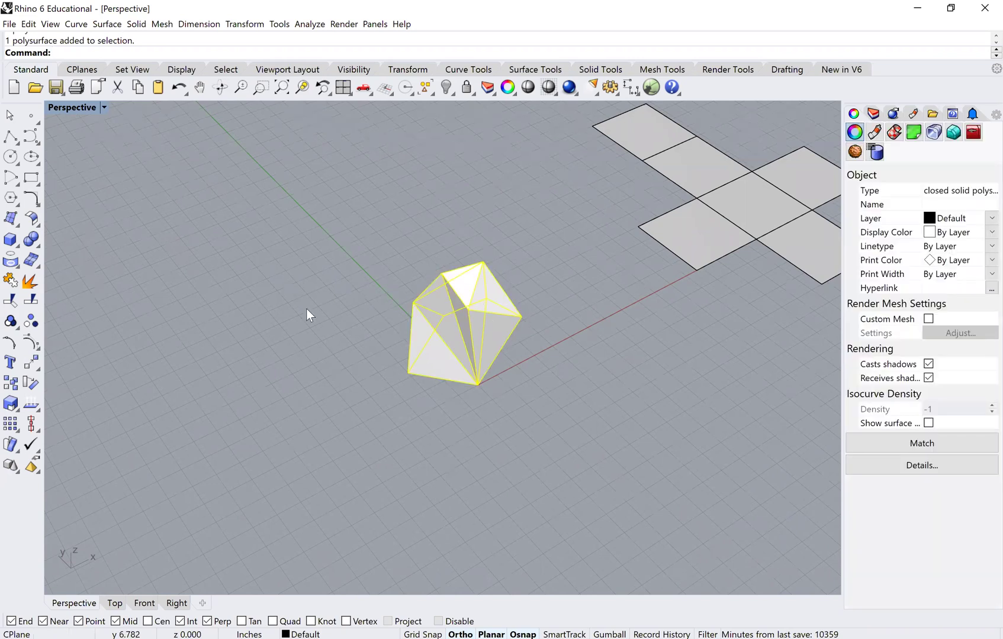
click(379, 394)
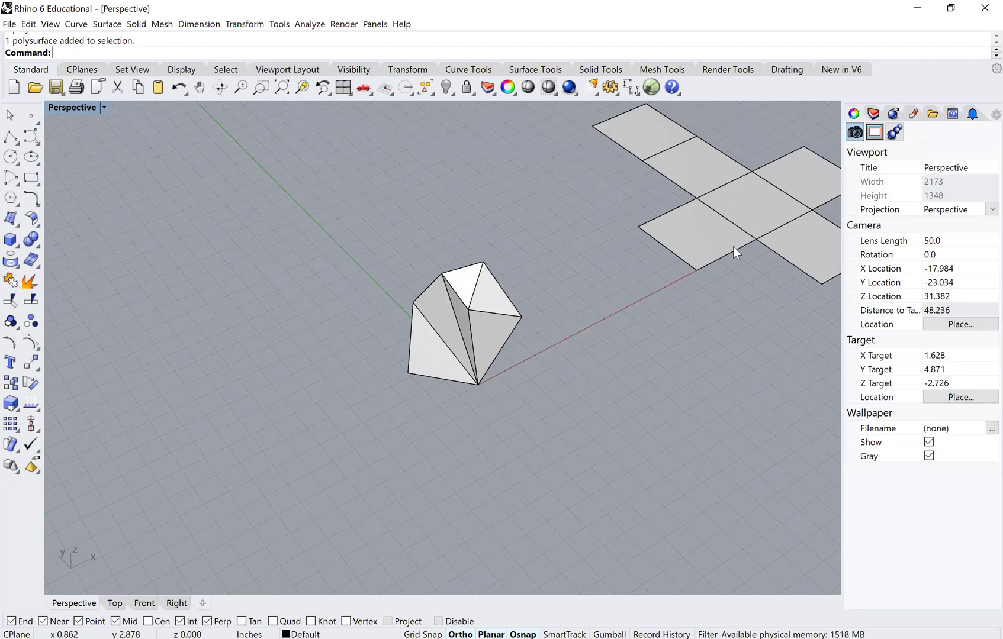
scroll(609, 221, down, 2)
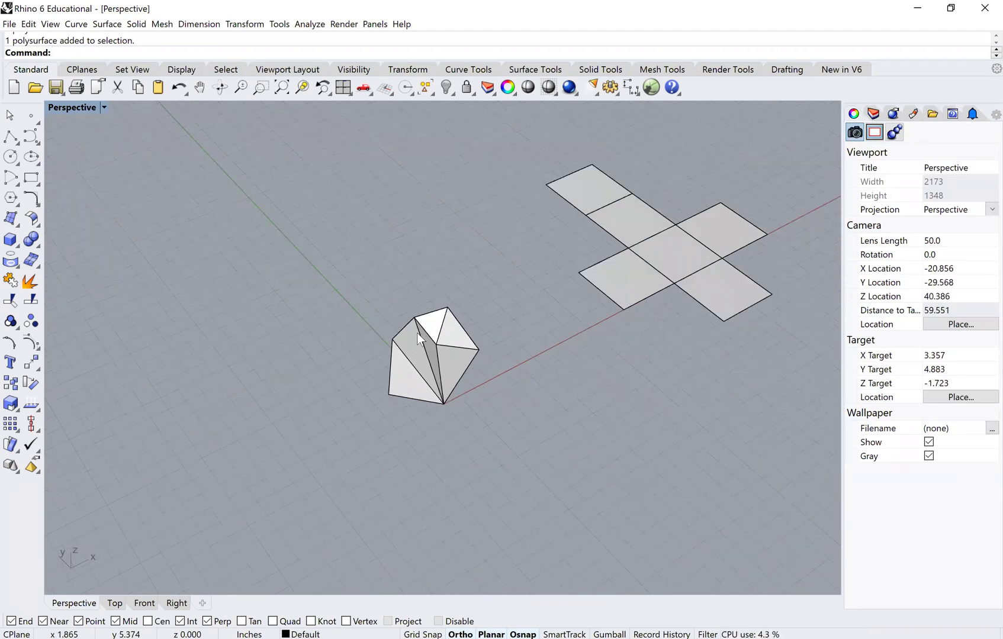
scroll(408, 379, up, 2)
click(407, 379)
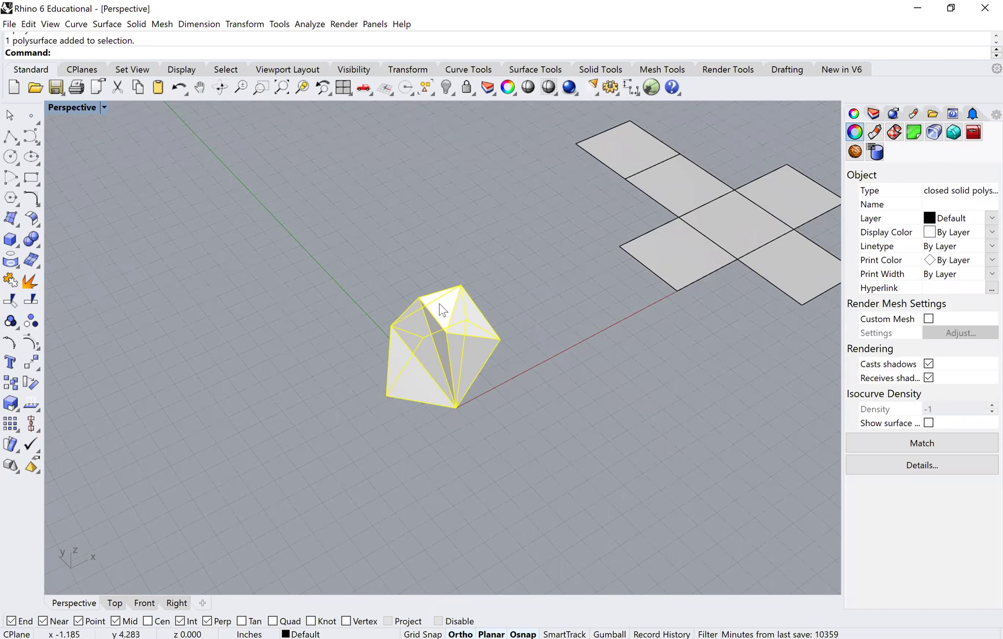
click(364, 381)
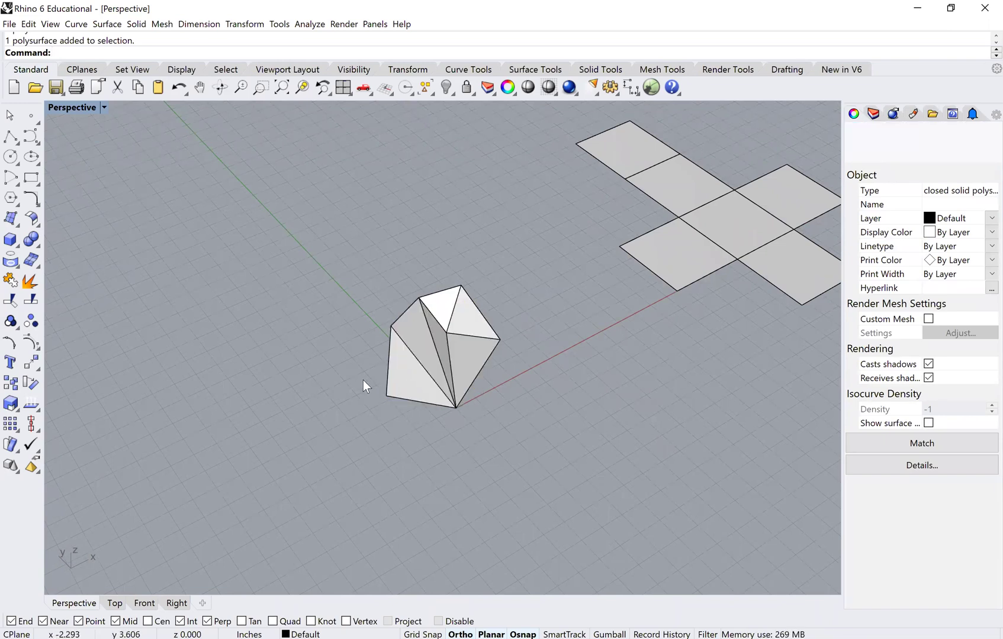
Explode the faceted solid into separate face surfaces.
click(410, 376)
text(explode)
key(Return)
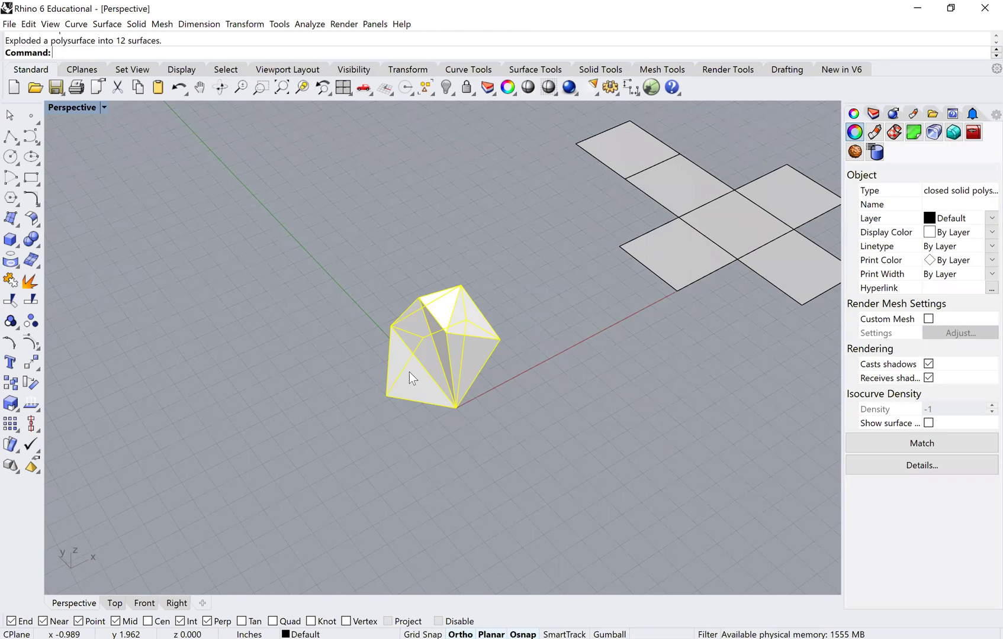
click(383, 394)
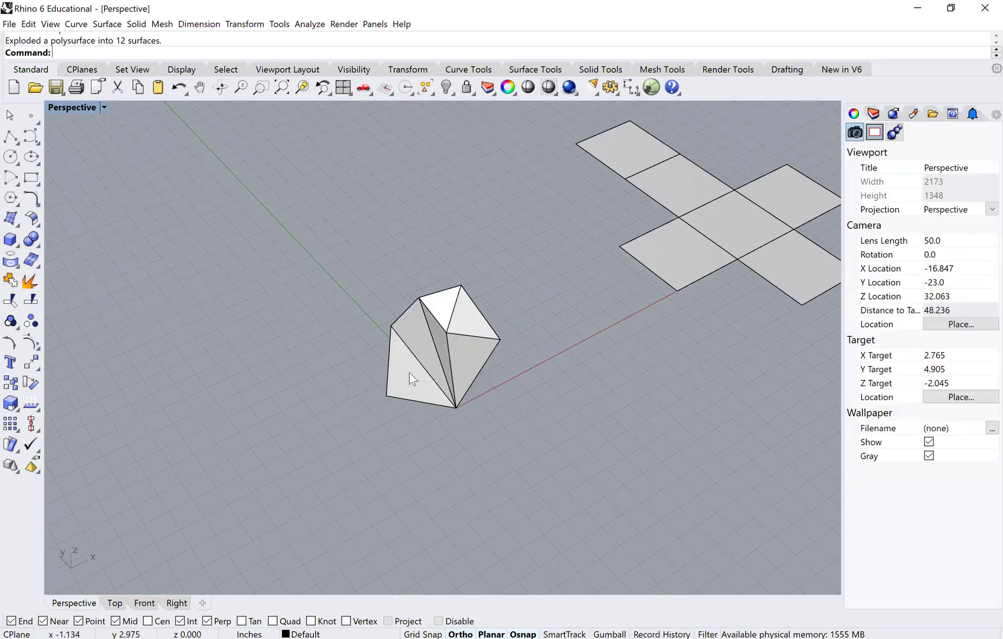
Pick the exploded solid's facets one after another to check that each is a separate surface.
click(409, 373)
scroll(409, 373, up, 2)
click(425, 319)
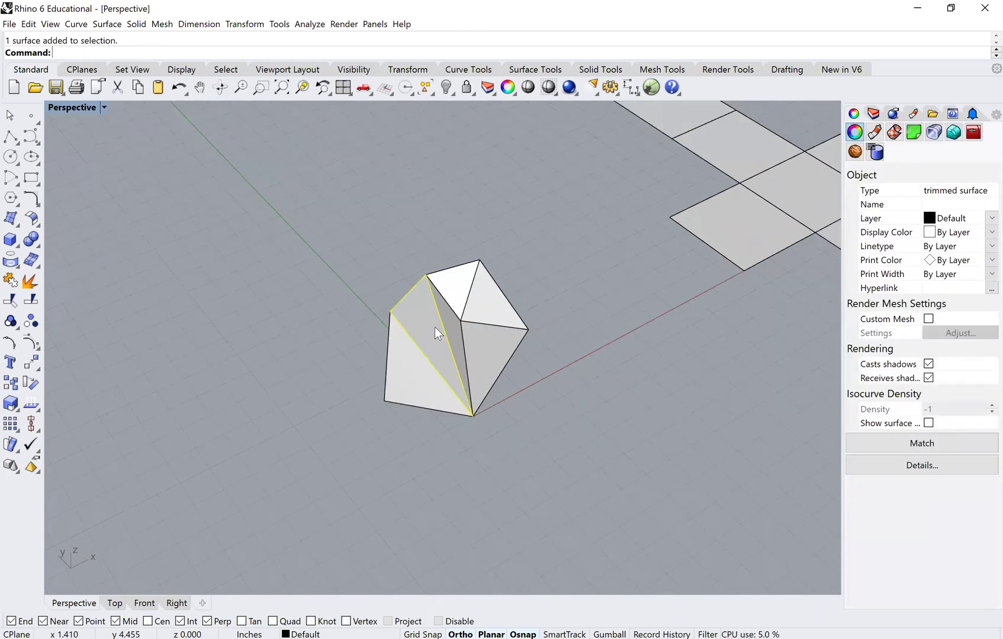
click(400, 385)
scroll(434, 320, up, 2)
click(429, 333)
click(459, 324)
click(477, 334)
click(487, 317)
click(466, 289)
click(457, 326)
click(489, 327)
click(511, 327)
Select all facets of the exploded solid and restore them to one closed polysurface.
scroll(503, 332, down, 2)
right_drag(598, 429, 600, 459)
drag(600, 459, 236, 193)
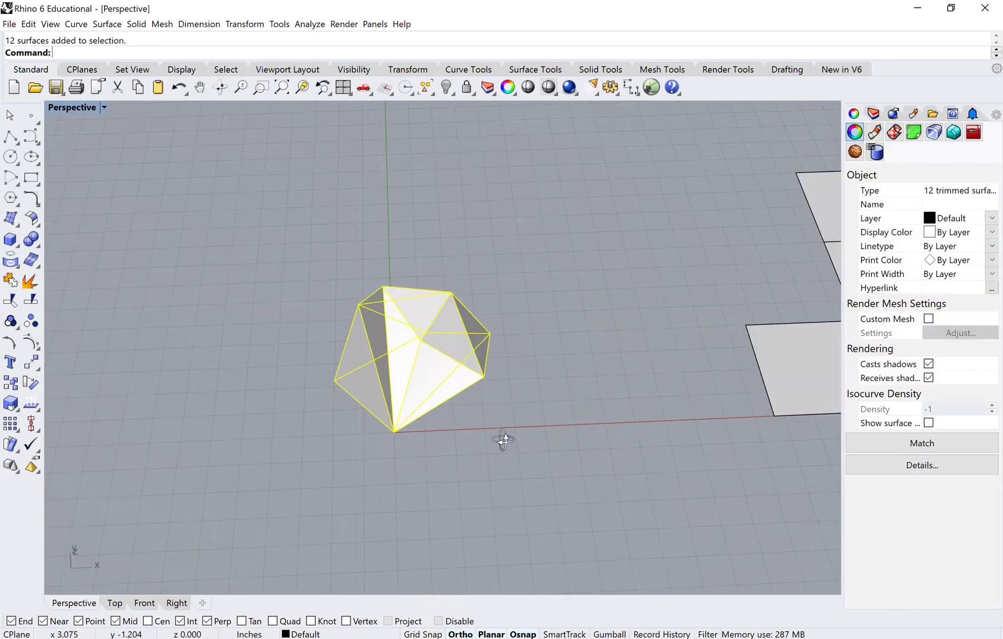
right_drag(503, 440, 562, 423)
right_drag(504, 440, 516, 438)
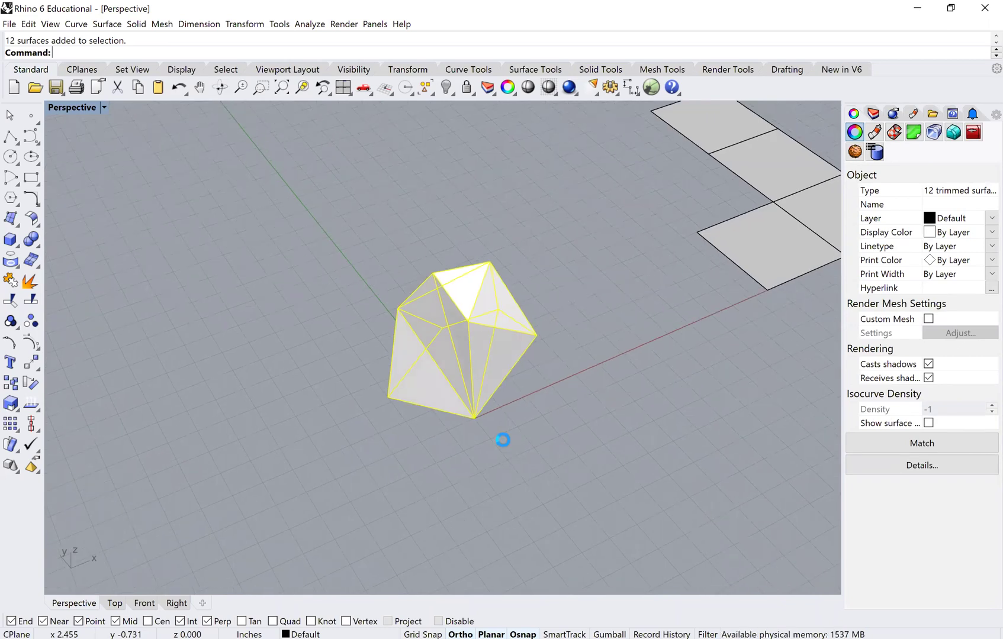
key(Escape)
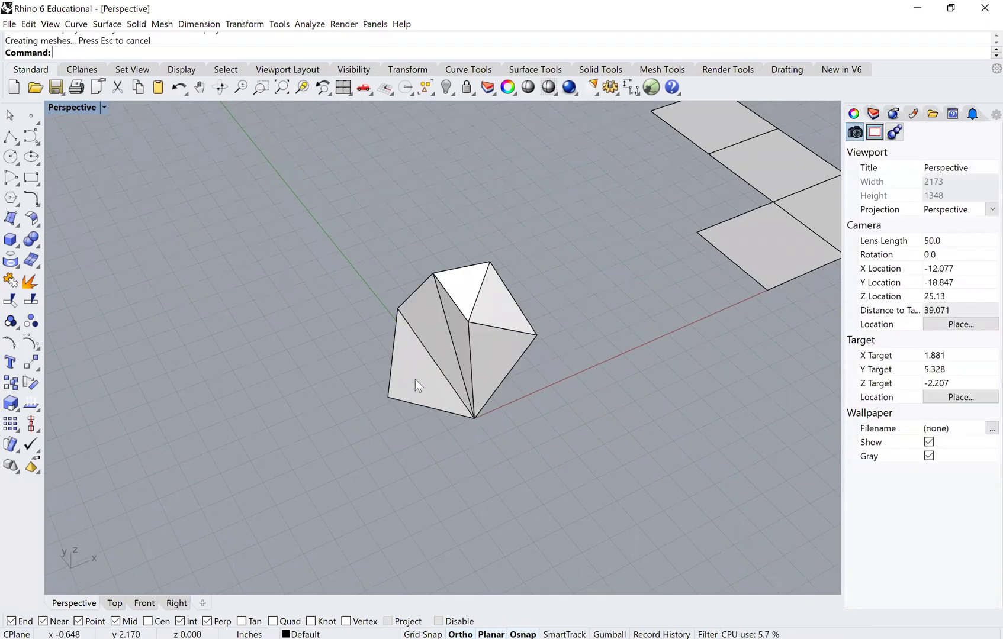
Unroll the closed faceted solid into a flat net with UnrollSrf, with Explode, Labels and KeepProperties set to No.
click(420, 370)
right_drag(495, 367, 530, 428)
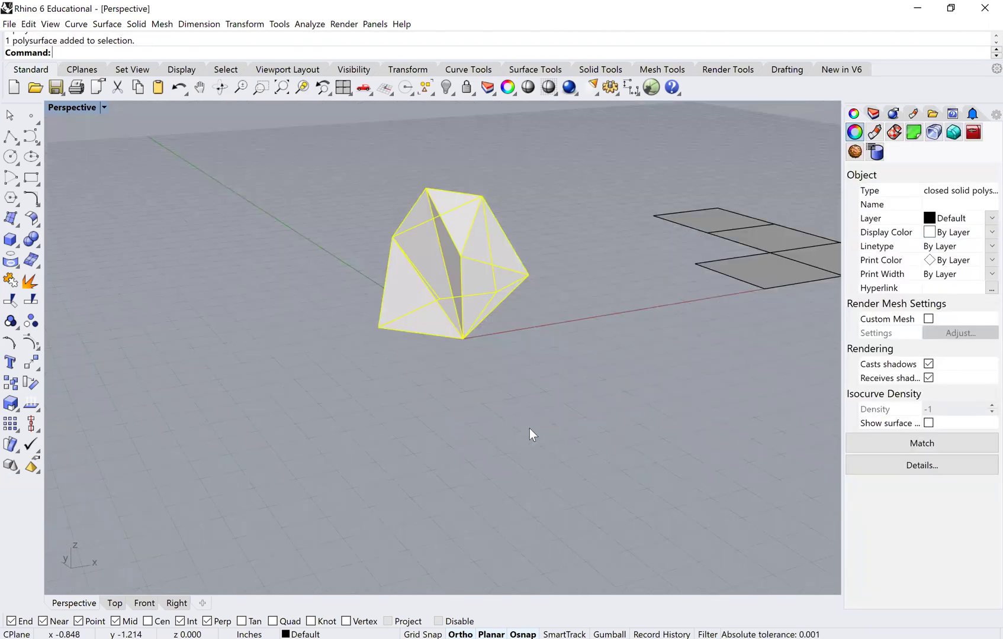
key(Up)
key(Home)
key(Home)
text(Un)
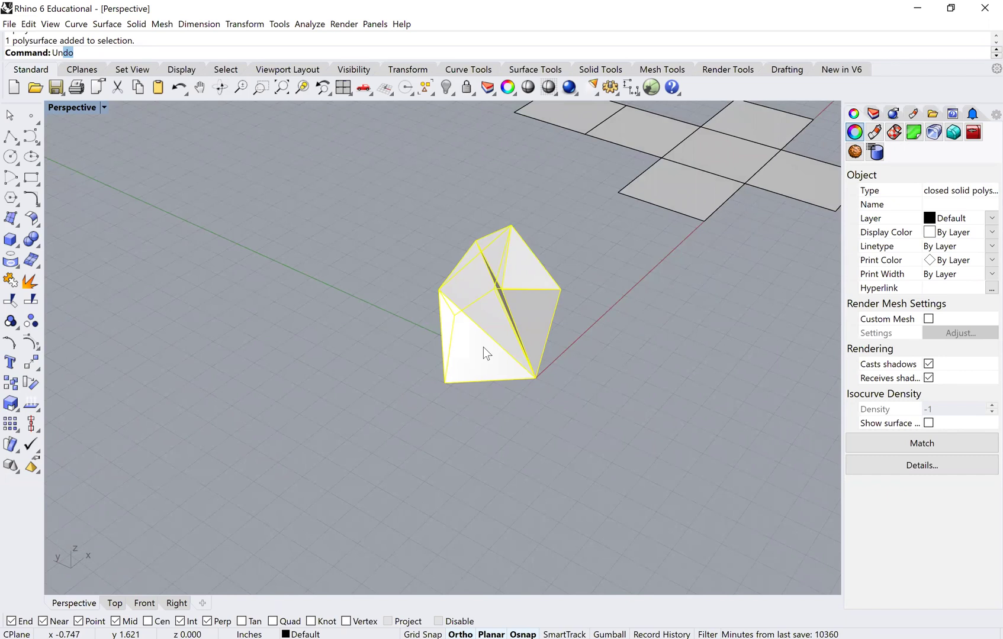
text(n)
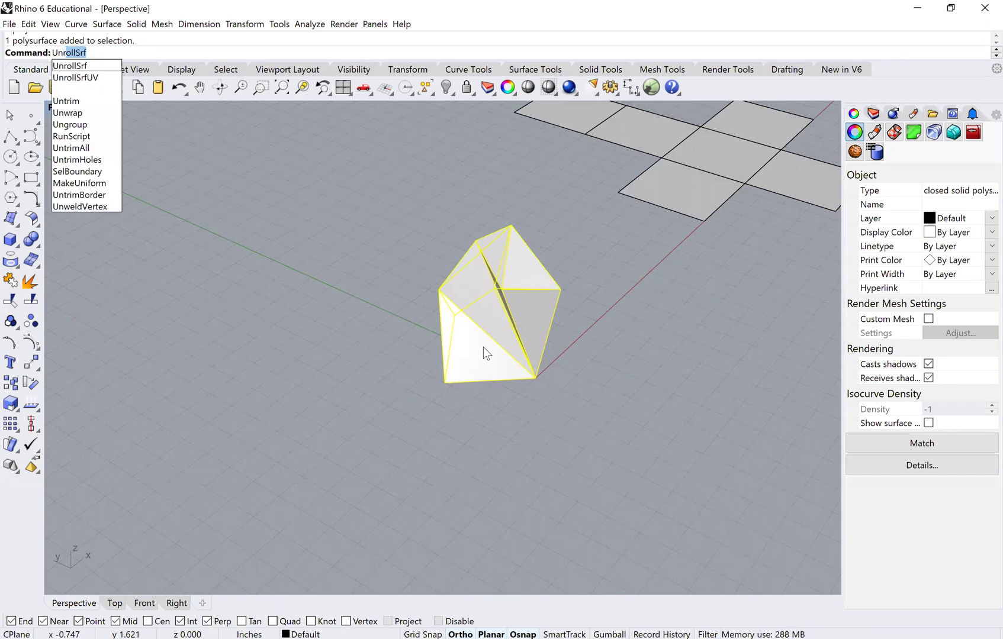
key(Return)
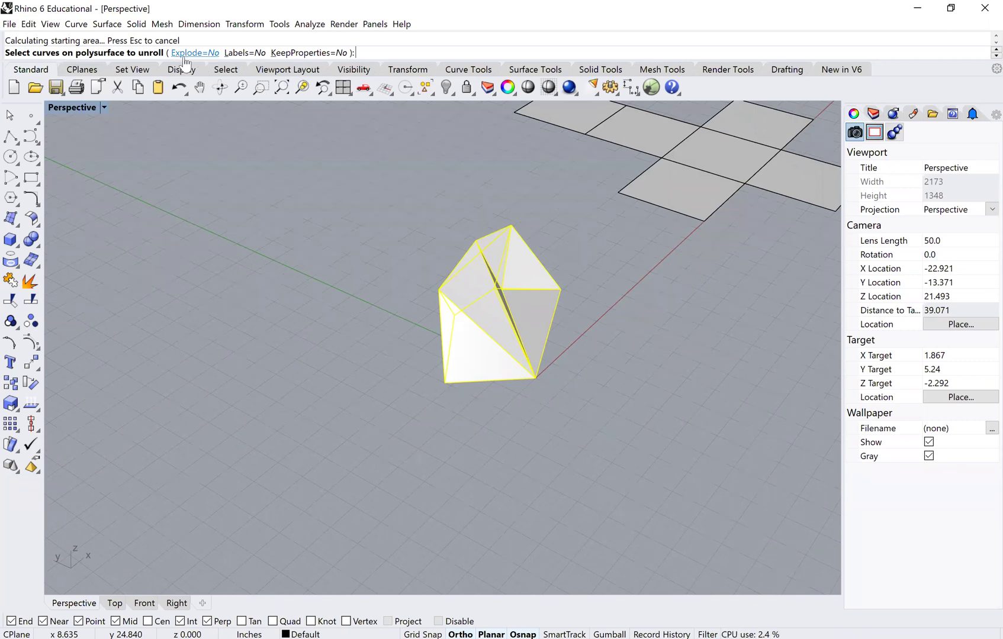
right_click(225, 203)
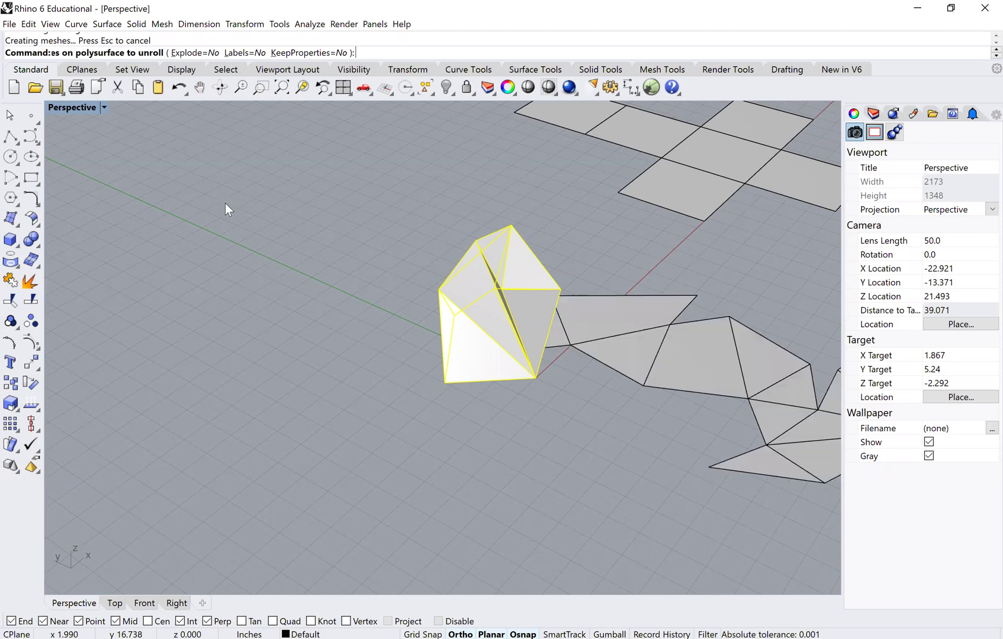
Move the unrolled triangular net away from the faceted solid so the two stand clear of each other.
scroll(416, 265, down, 6)
scroll(352, 309, down, 2)
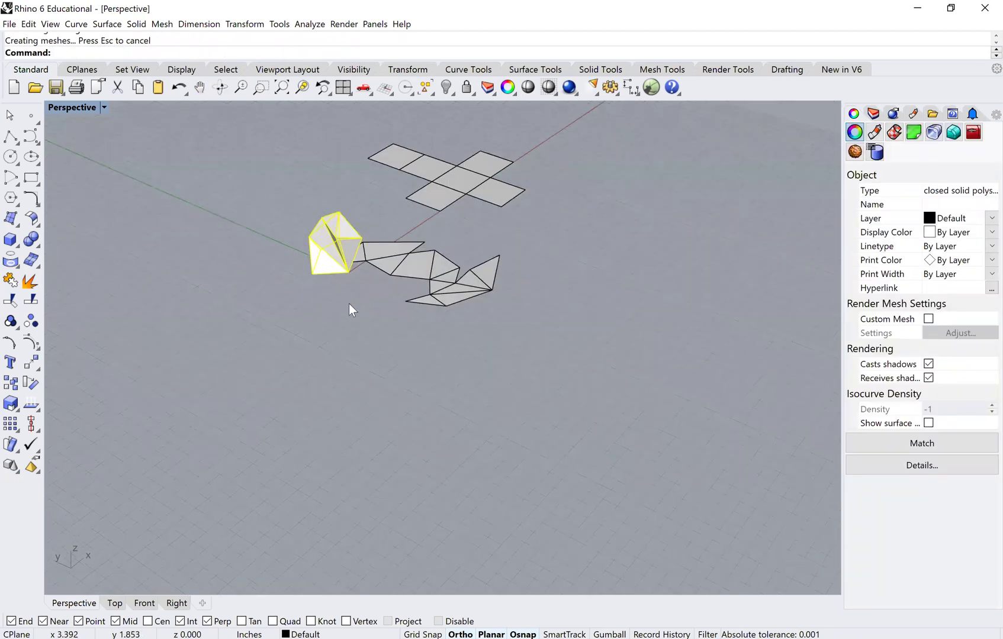
click(347, 300)
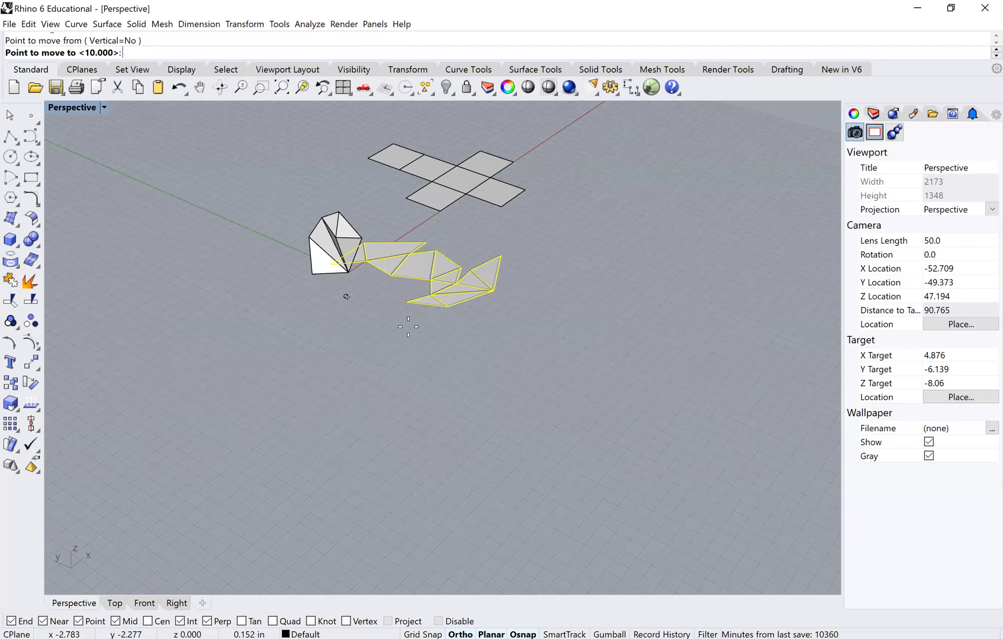
click(381, 324)
click(398, 313)
right_drag(404, 311, 327, 254)
click(327, 254)
click(395, 364)
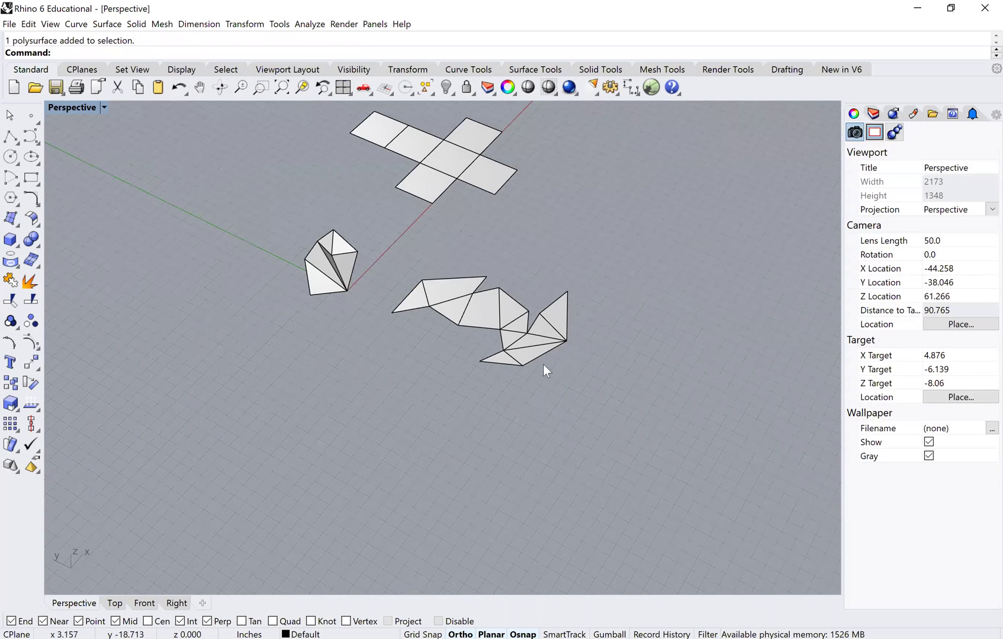
Examine the unrolled net from several angles and compare it with the faceted solid and the cube net.
shift+right_drag(465, 369, 489, 393)
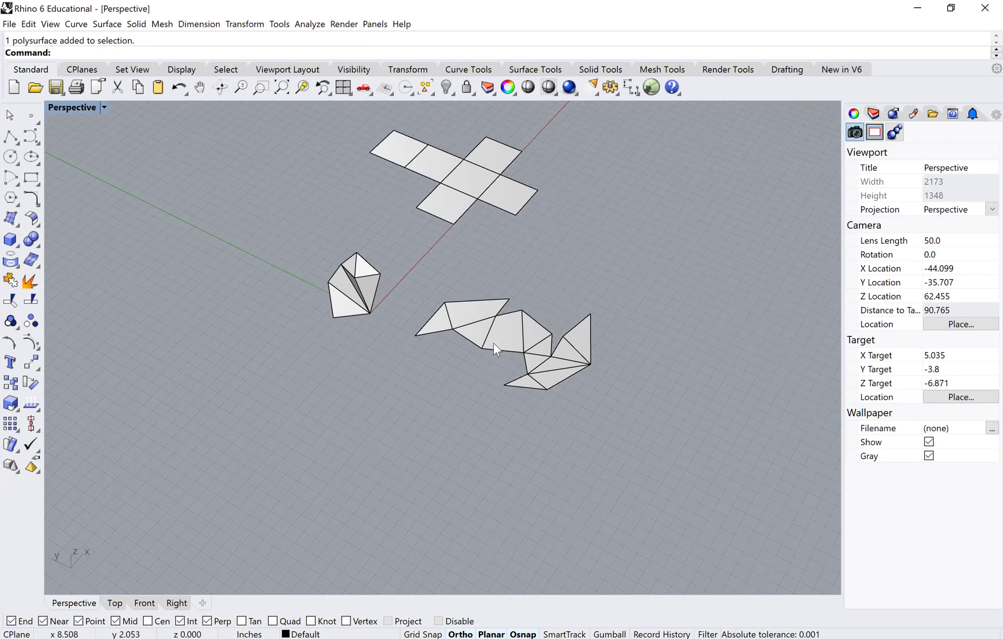
click(508, 340)
click(432, 387)
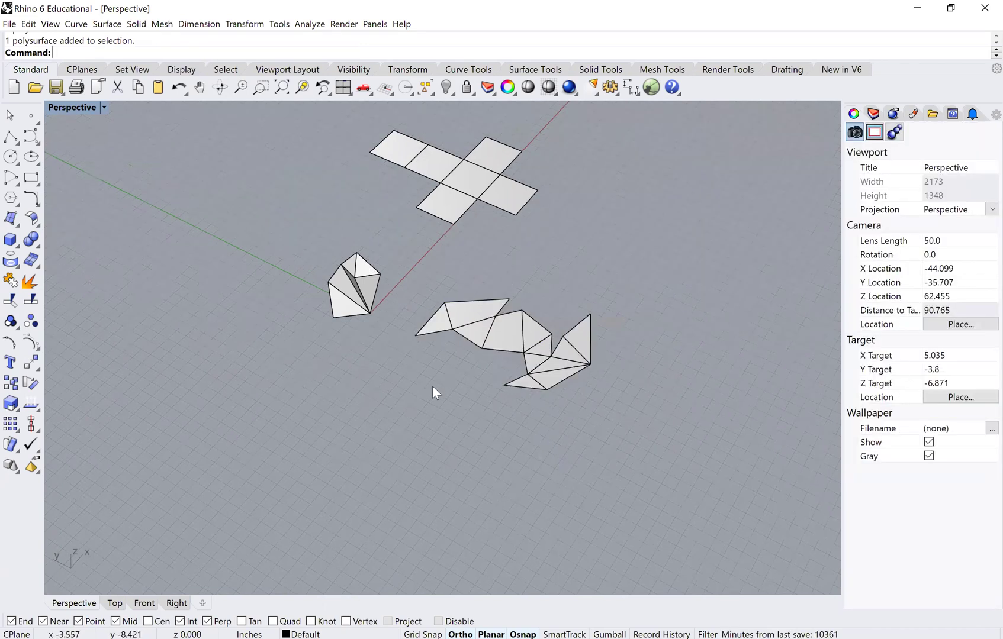
scroll(519, 421, up, 2)
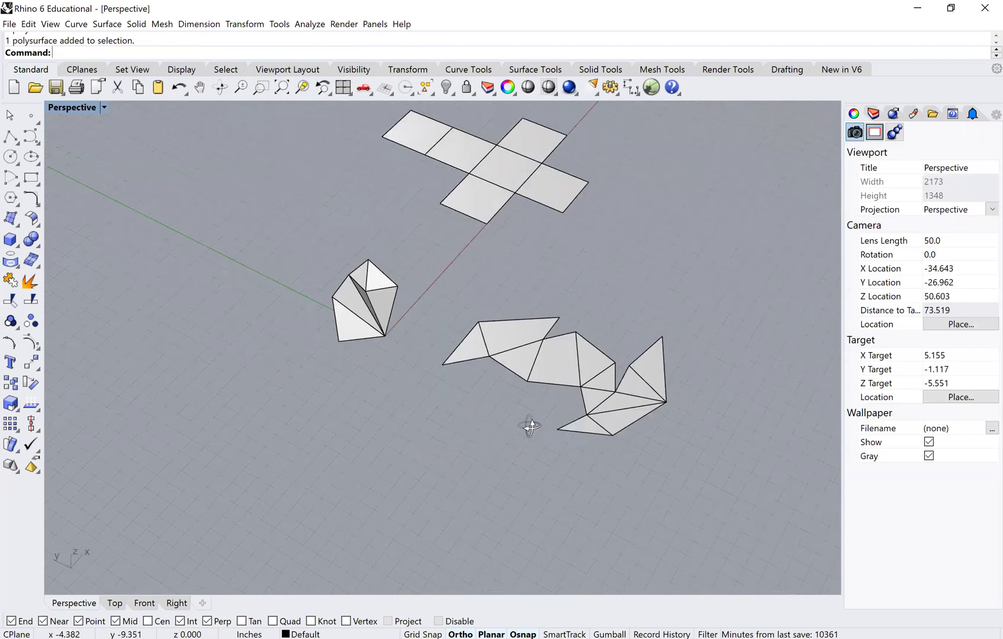
right_drag(502, 420, 437, 434)
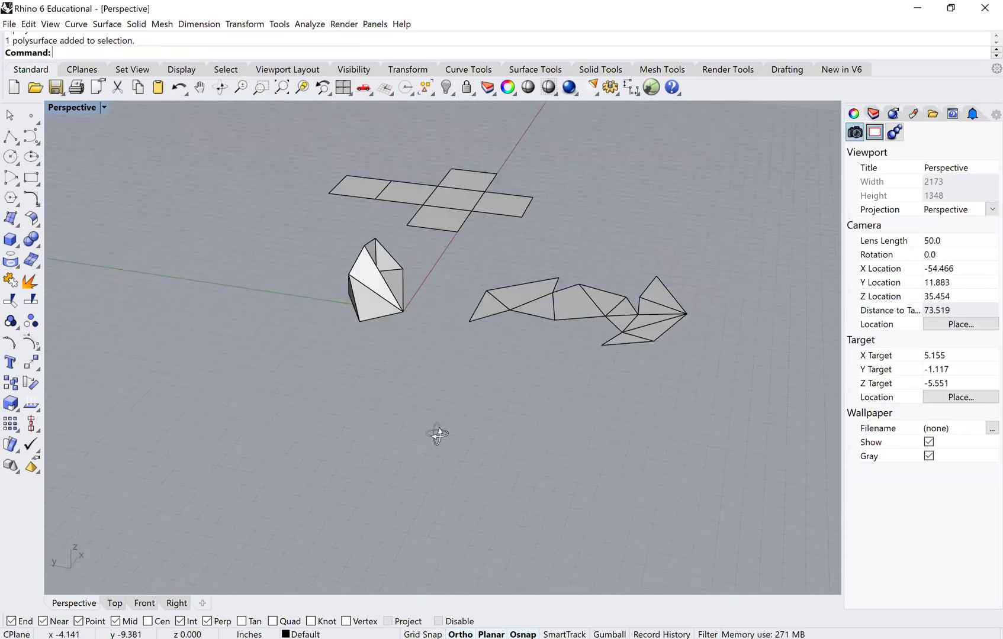
right_drag(414, 364, 597, 439)
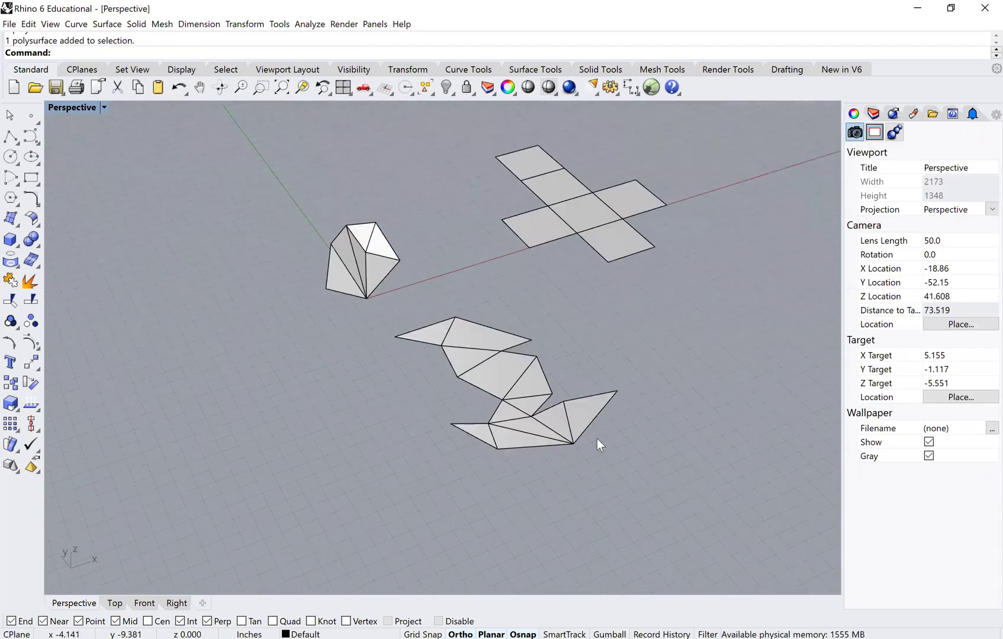
shift+right_drag(459, 279, 467, 319)
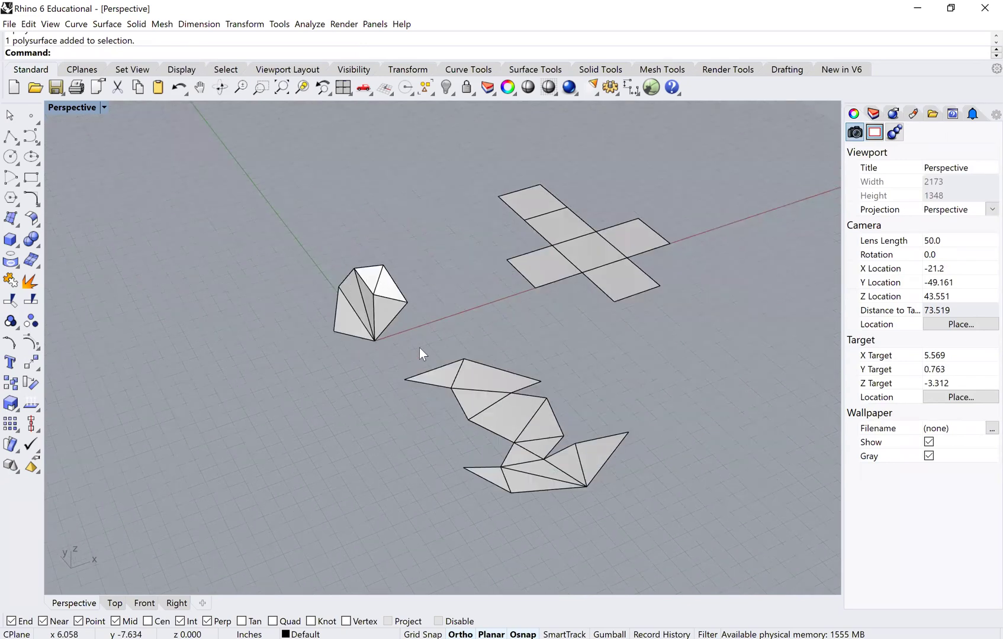
shift+right_drag(420, 348, 380, 285)
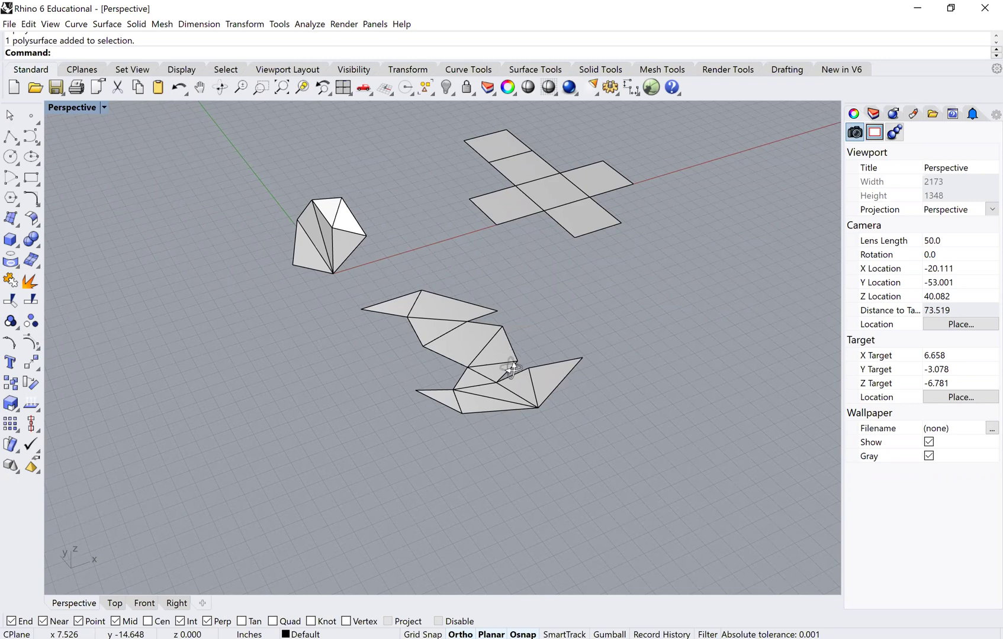
right_drag(510, 356, 510, 379)
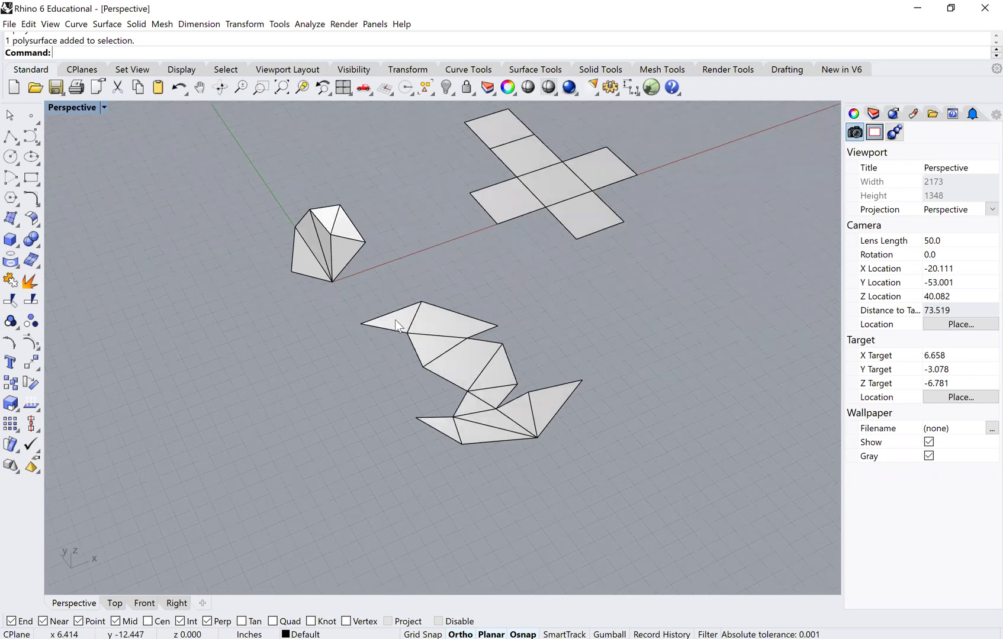
right_drag(416, 364, 463, 277)
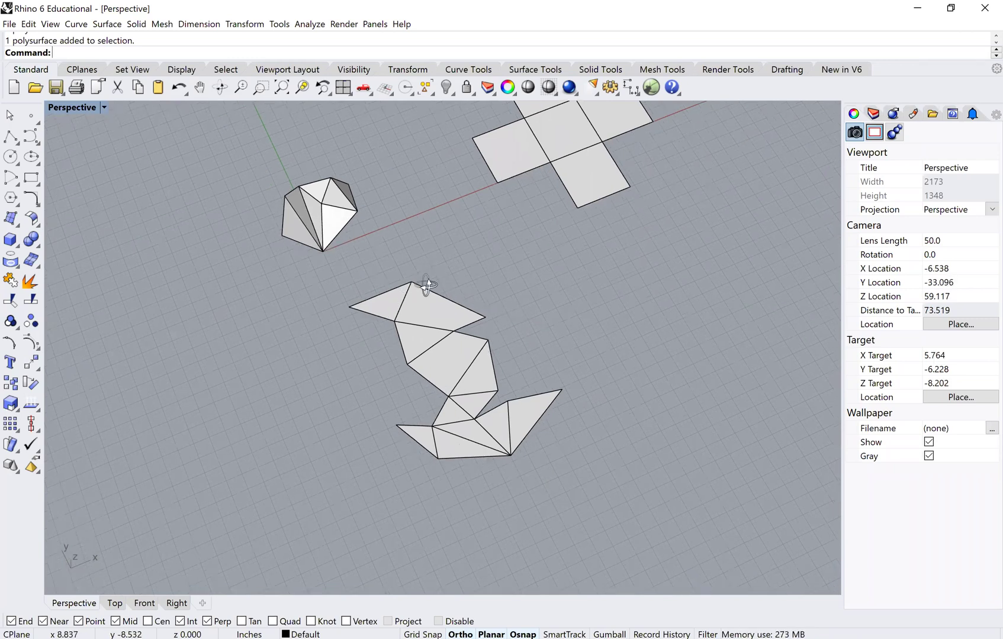
scroll(415, 288, down, 3)
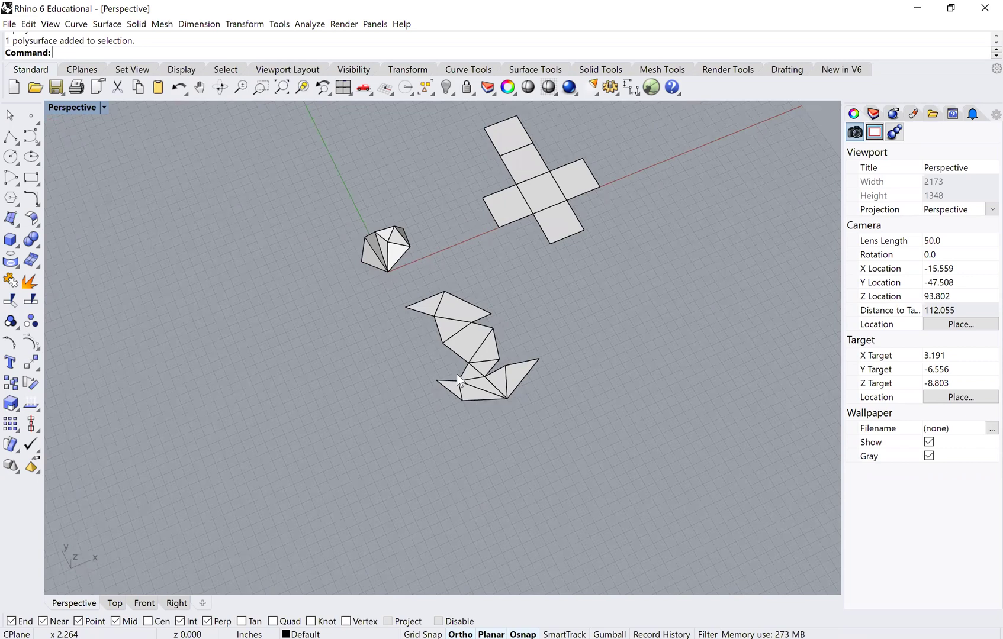
right_drag(499, 369, 627, 404)
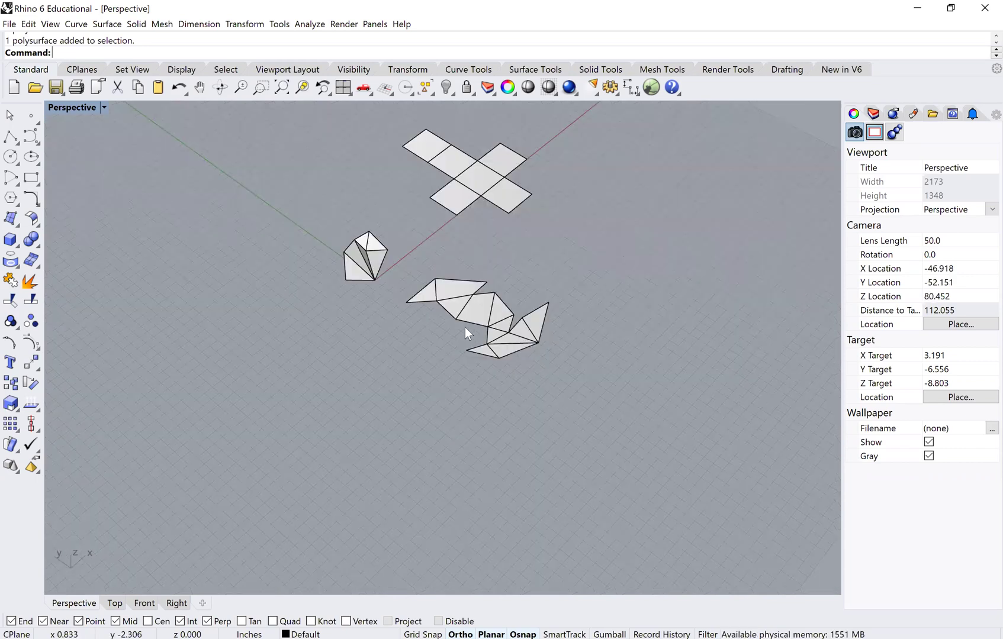
scroll(465, 325, up, 2)
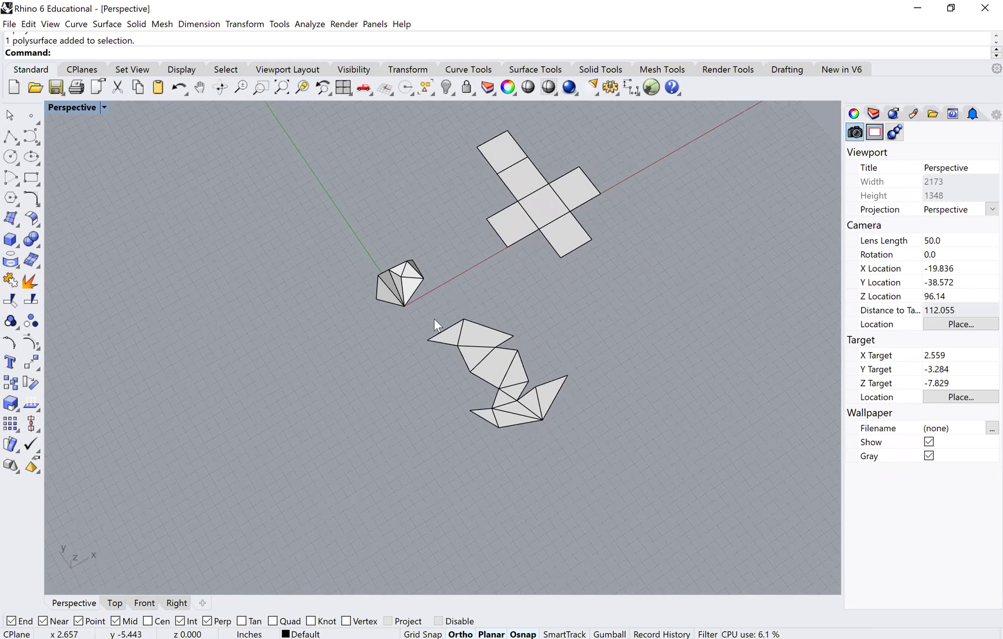
shift+right_drag(554, 431, 558, 415)
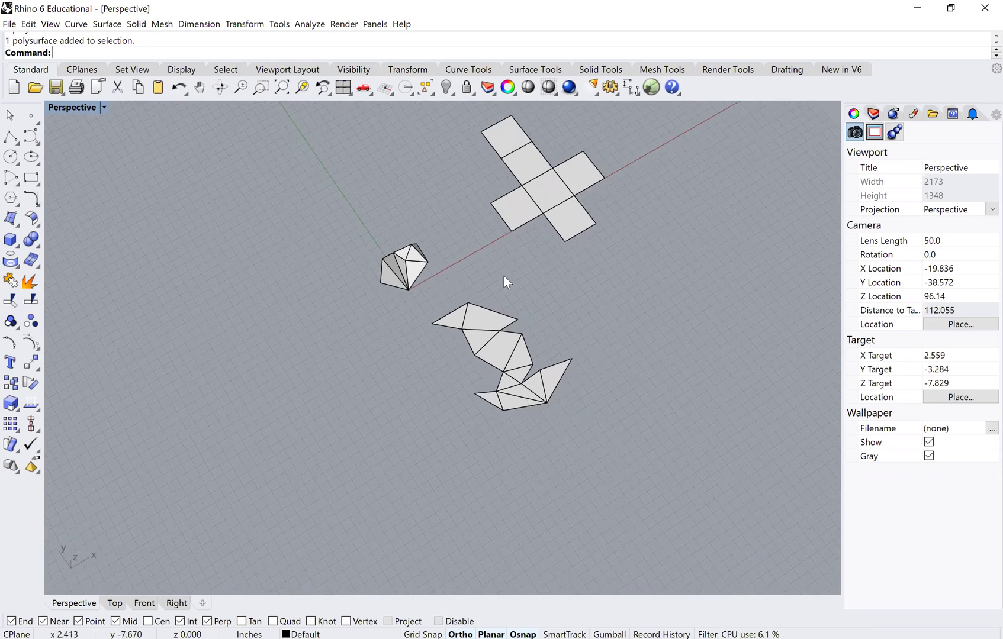
scroll(503, 276, up, 2)
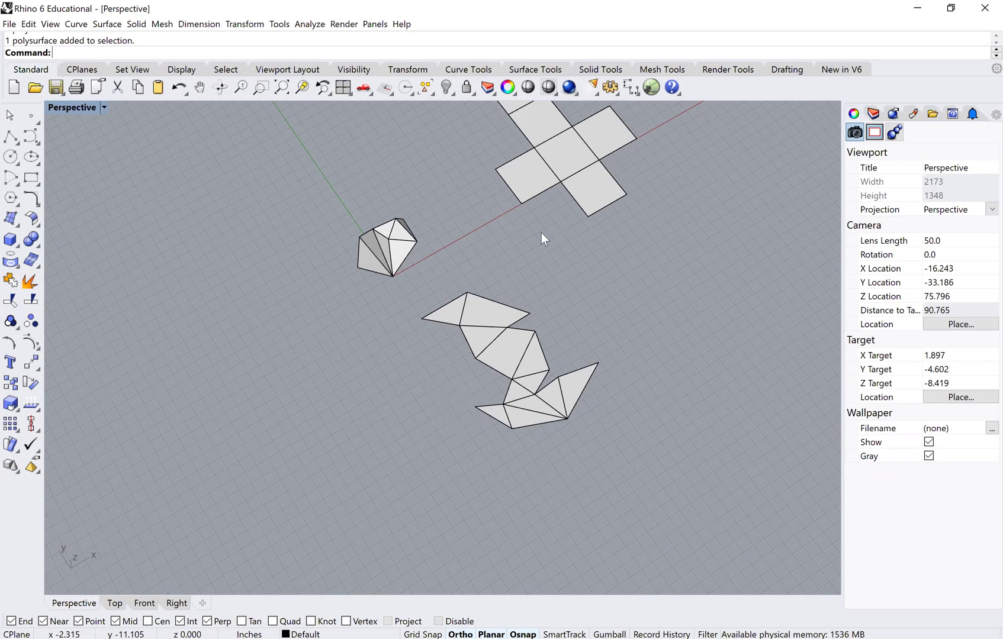
key(Home)
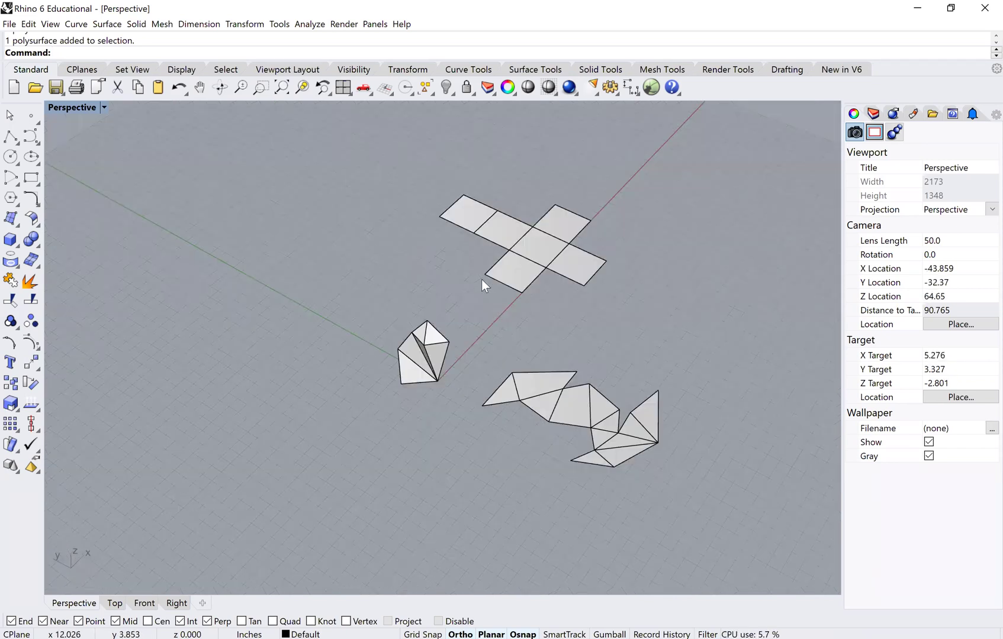